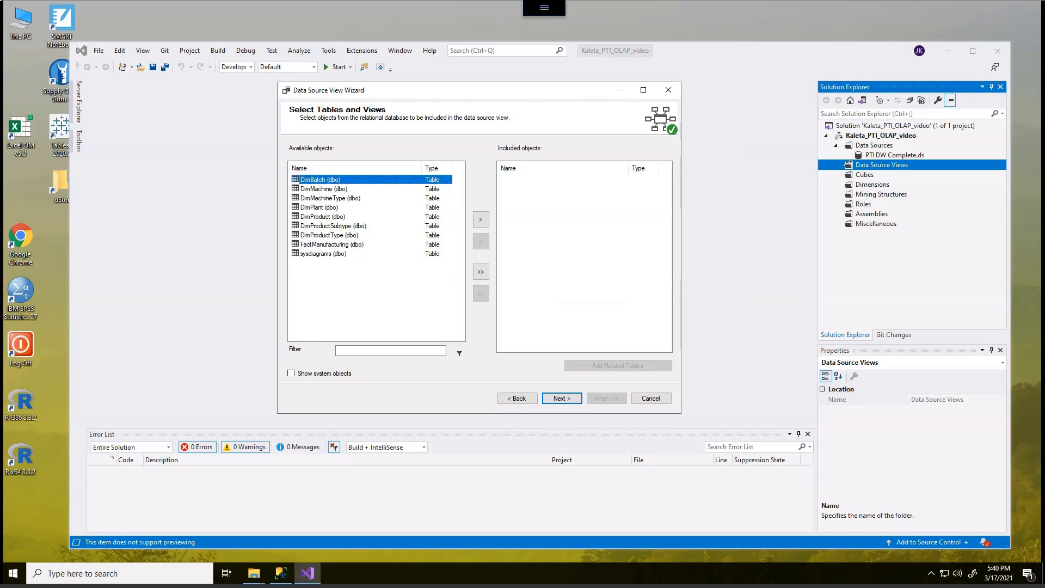
- Include the seven Dim tables and FactManufacturing in the data source view, leaving out sysdiagrams, and continue to the naming page
left_click(331, 245, "shift")
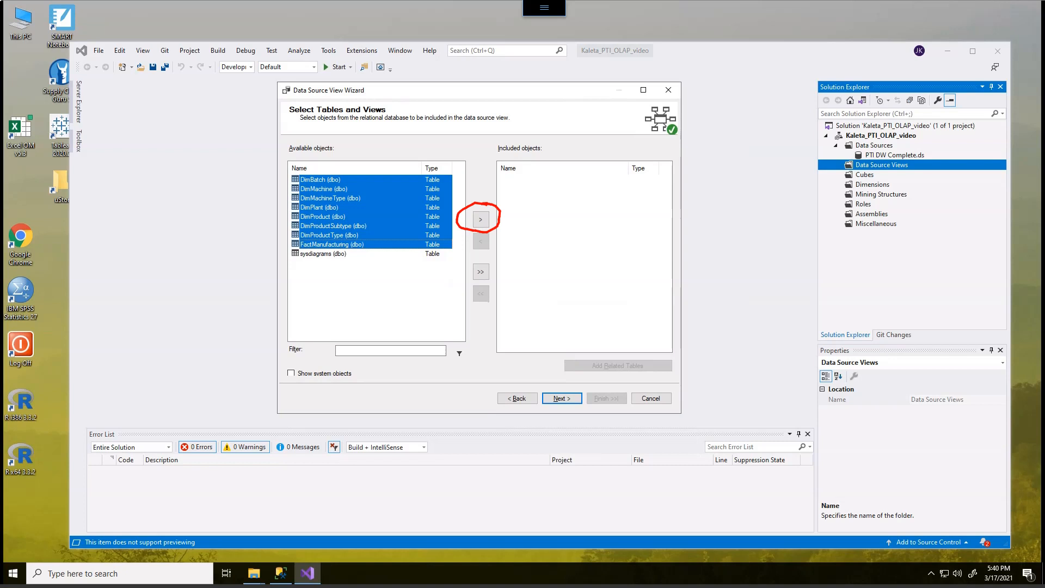
left_click(481, 219)
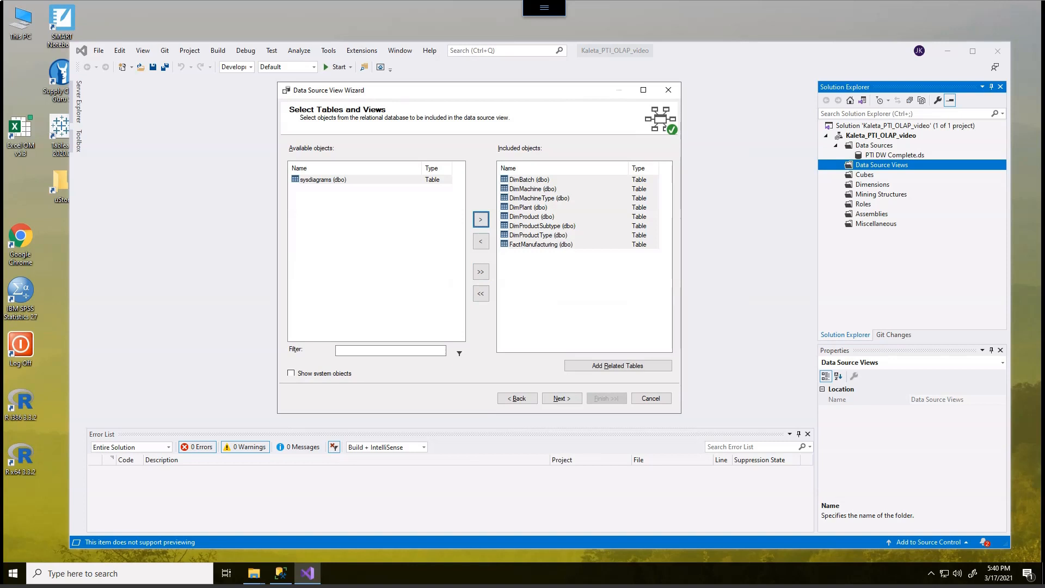
mouse_move(350, 173)
left_mouse_down()
mouse_move(331, 162)
mouse_move(350, 197)
mouse_move(341, 158)
left_mouse_up()
key("Escape")
left_click(562, 397)
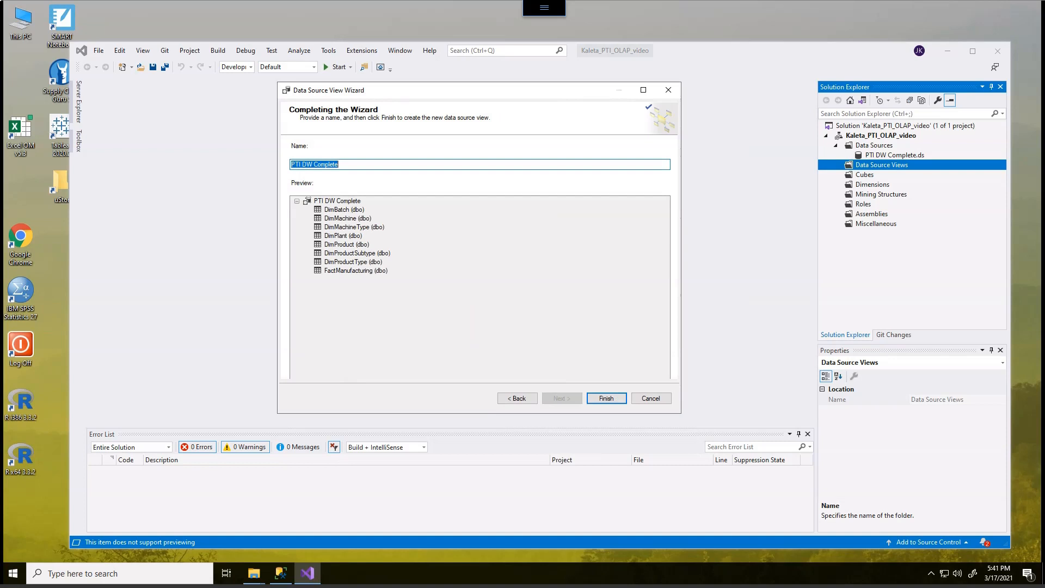
- Name the data source view "PTI DW Complete View" and finish creating it
left_click(340, 164)
type("View")
left_click(606, 398)
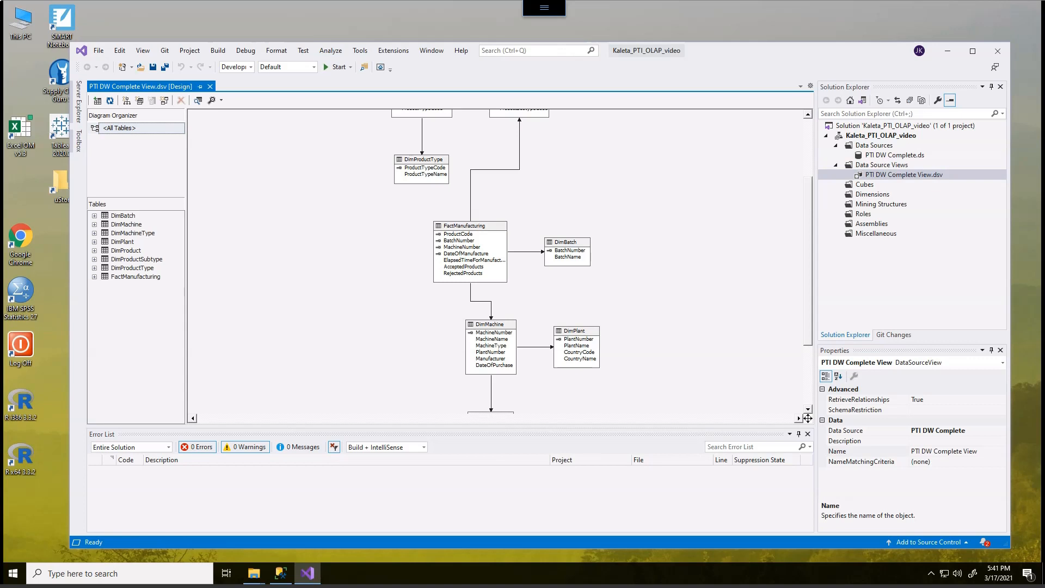
- Move DimProduct, DimProductSubtype and DimProductType together to the left side of FactManufacturing in the diagram
scroll(808, 418, "up", 4)
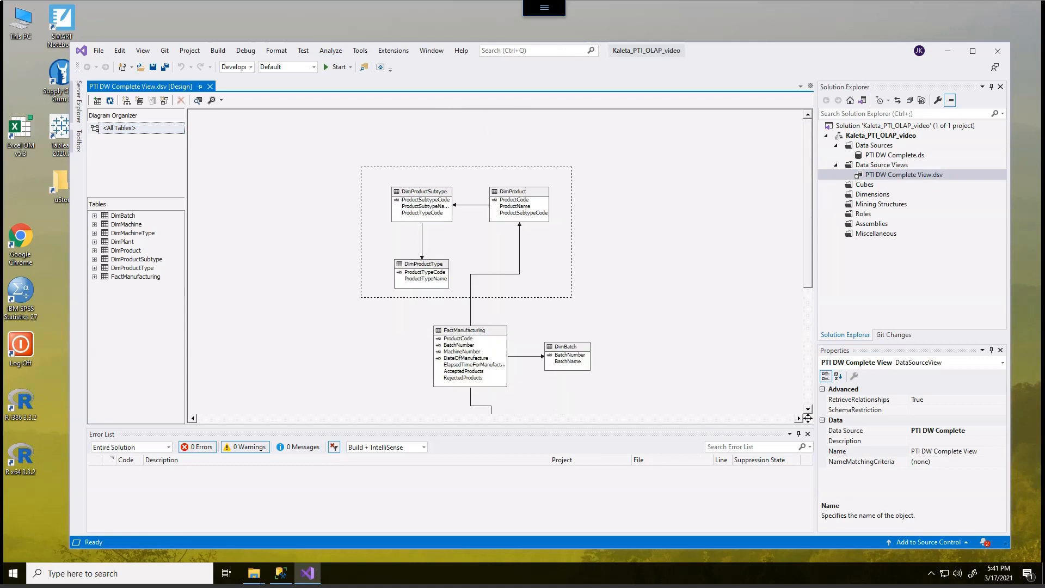
left_click_drag(361, 167, 572, 297)
left_click_drag(521, 199, 387, 333)
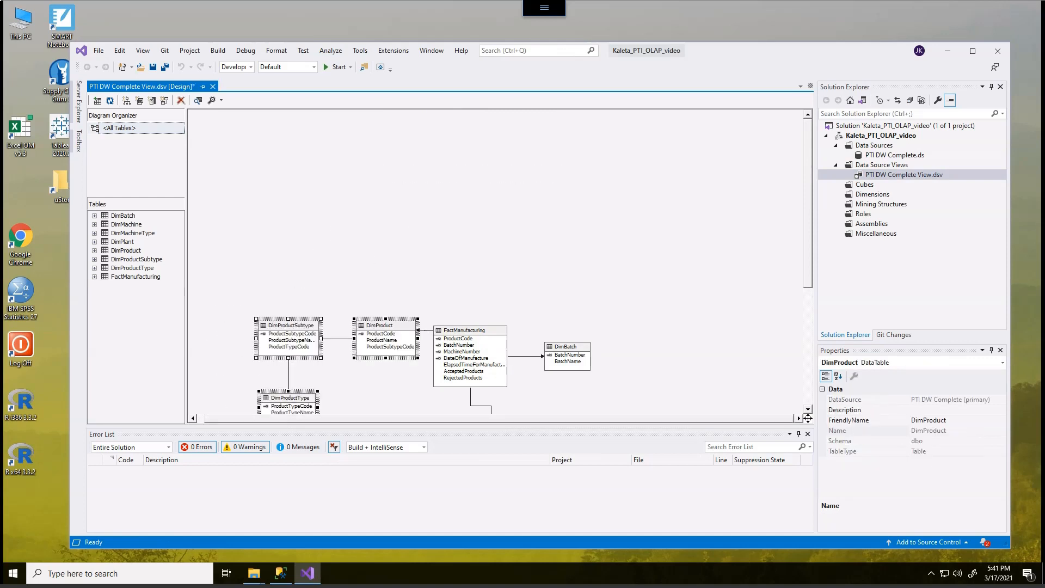
left_click(388, 280)
scroll(387, 281, "down", 4)
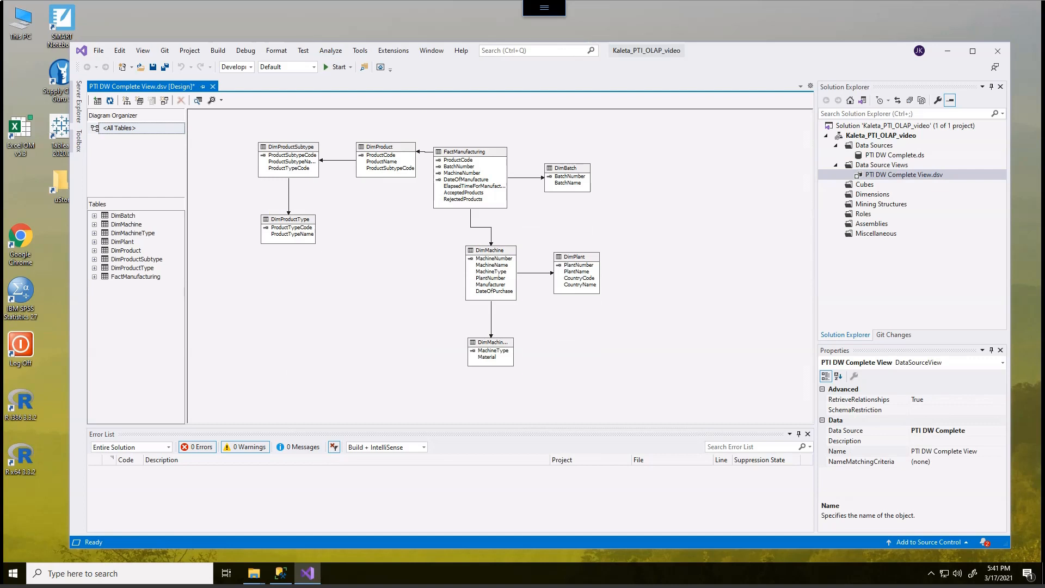
- Place DimBatch below FactManufacturing and DimMachine, DimPlant and DimMachineType to its right, with the diagram fitted to the window
left_click_drag(566, 168, 608, 379)
left_click(457, 243)
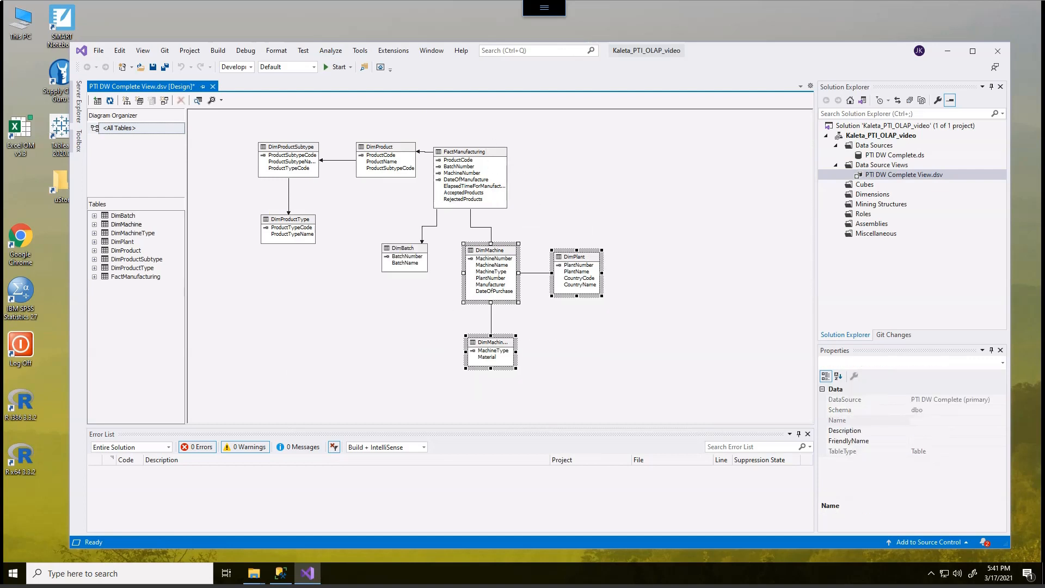
left_click_drag(490, 250, 550, 147)
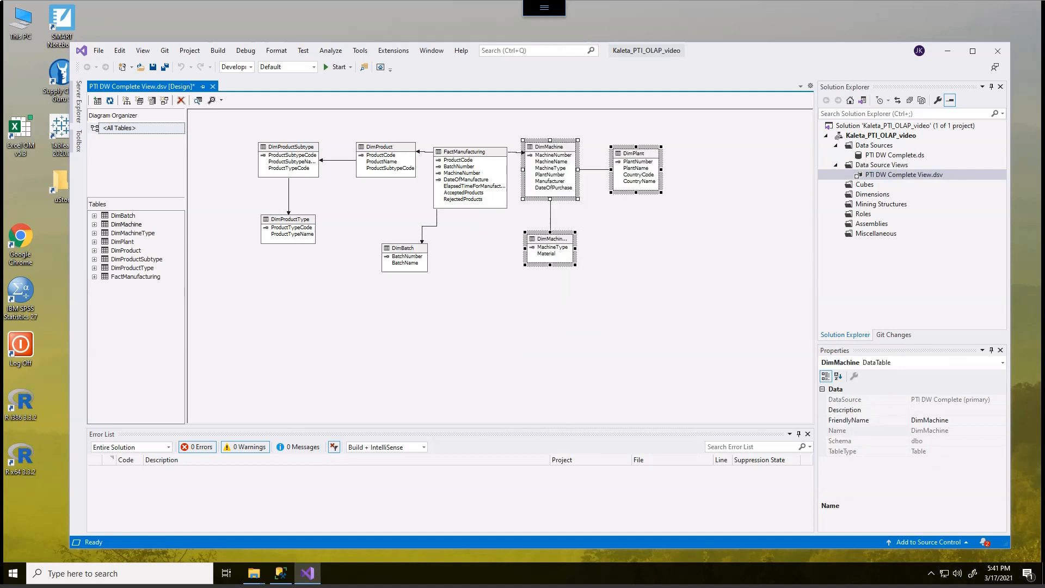
left_click(604, 234)
right_click(347, 304)
mouse_move(381, 429)
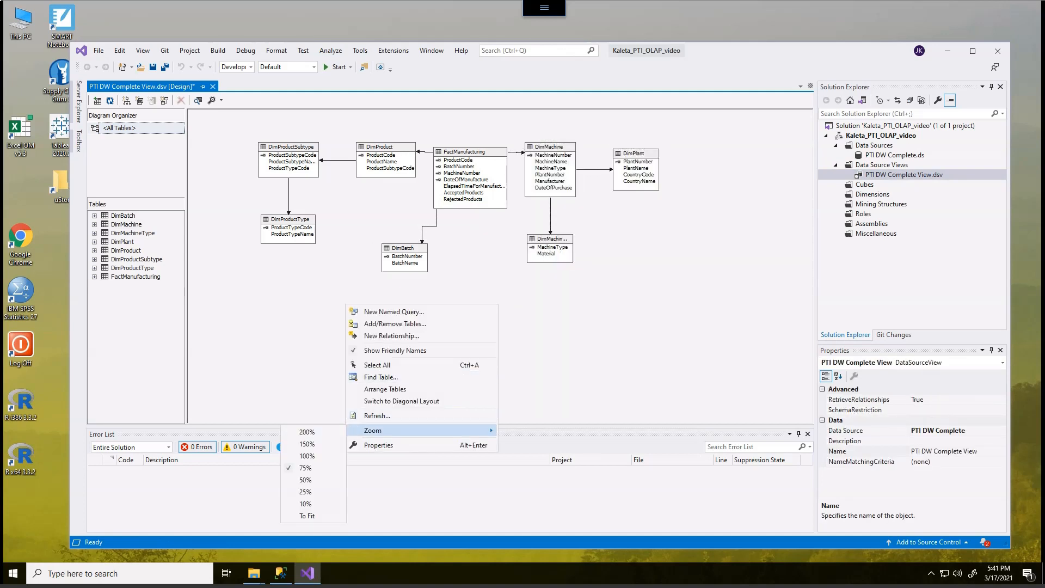
left_click(307, 516)
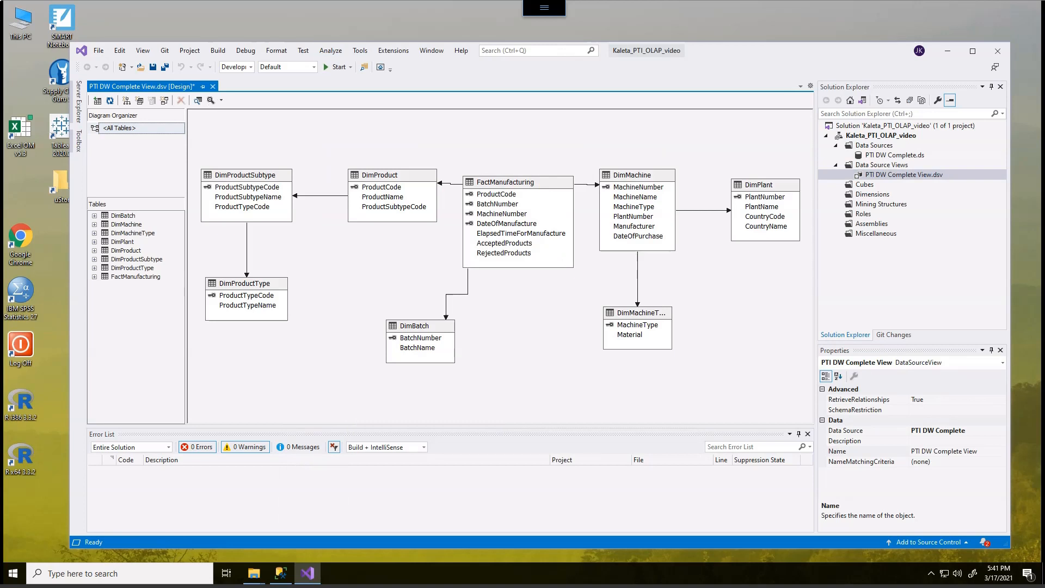
- Compact the diagram by placing DimPlant above DimMachine, stacking DimProductSubtype and DimProductType below DimProduct, and shifting DimBatch right
left_click_drag(759, 185, 626, 123)
left_click_drag(634, 343, 629, 327)
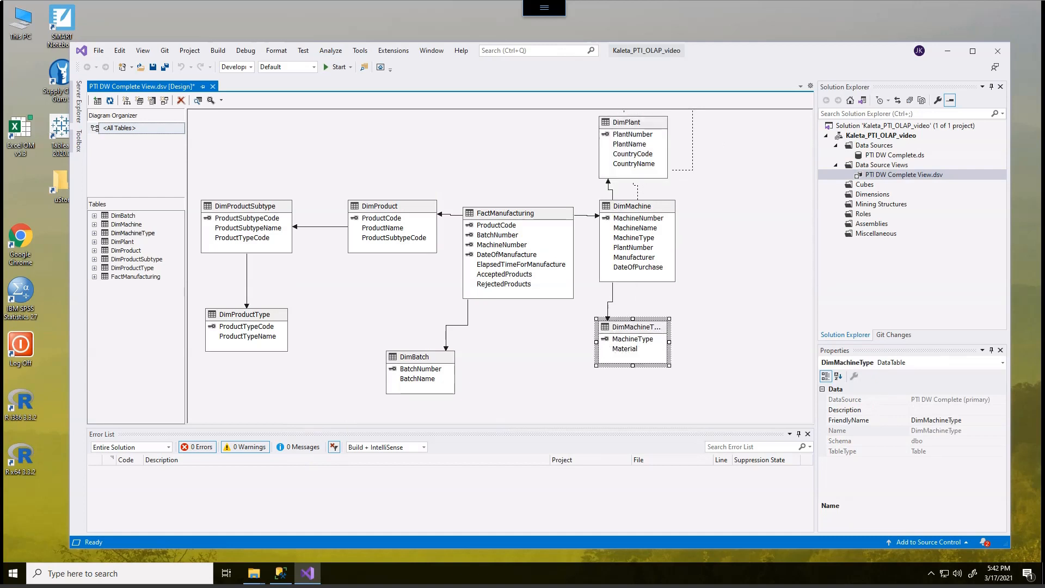
left_click_drag(247, 335, 284, 374)
left_click_drag(413, 357, 512, 349)
left_click_drag(245, 206, 361, 276)
right_click(260, 143)
mouse_move(326, 269)
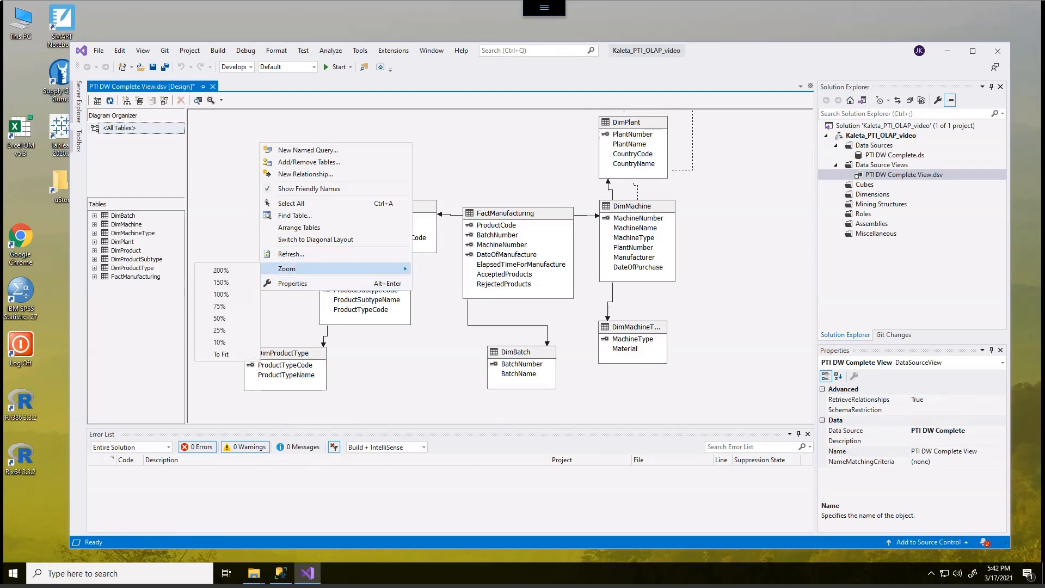
left_click(220, 354)
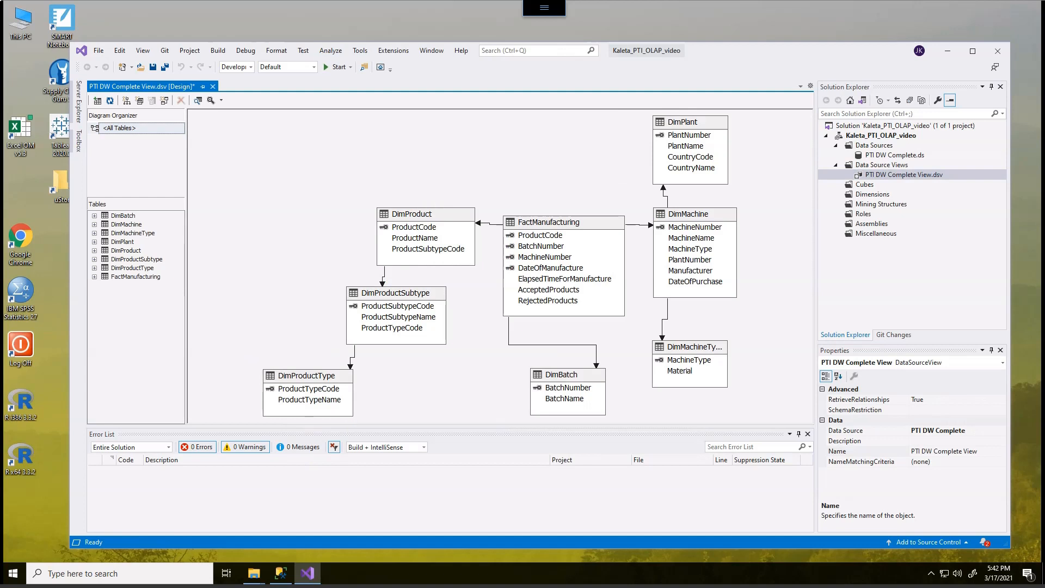
- Move DimPlant to the right of DimMachine and fit the whole diagram in the window
left_click(686, 122)
left_click_drag(686, 121, 794, 237)
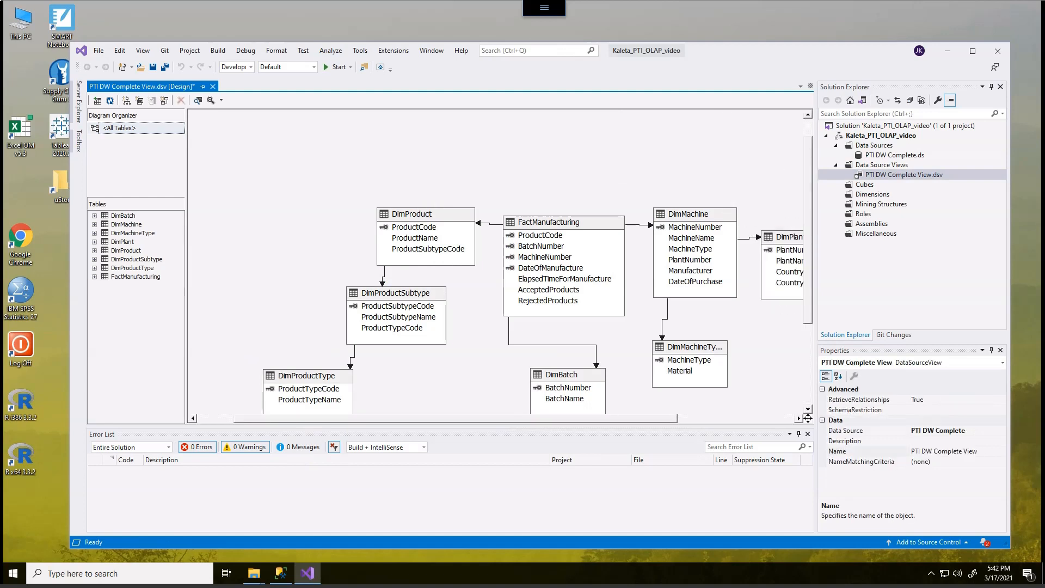
right_click(350, 134)
mouse_move(377, 260)
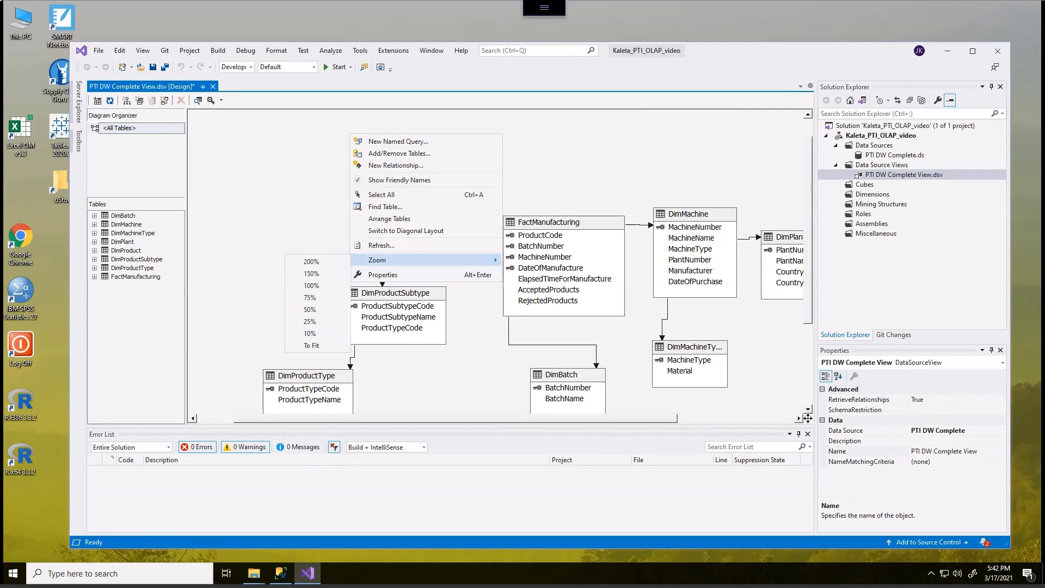
left_click(312, 345)
- Tuck DimProductSubtype and DimProductType closer under DimProduct, fit the diagram to the window and save the data source view
left_click_drag(245, 328, 335, 340)
left_click_drag(335, 243, 364, 245)
left_click_drag(335, 340, 374, 330)
right_click(281, 131)
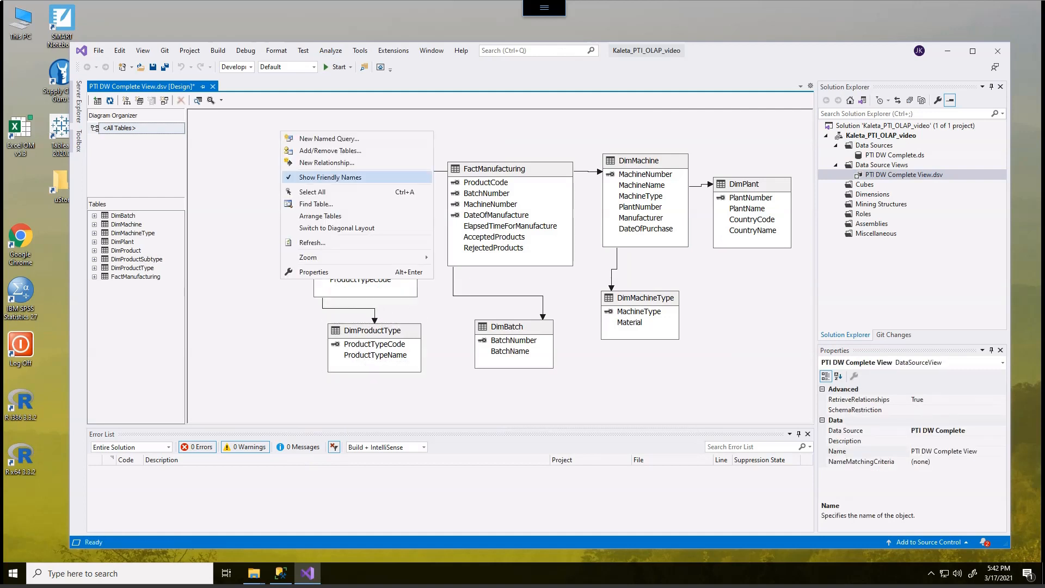
mouse_move(326, 257)
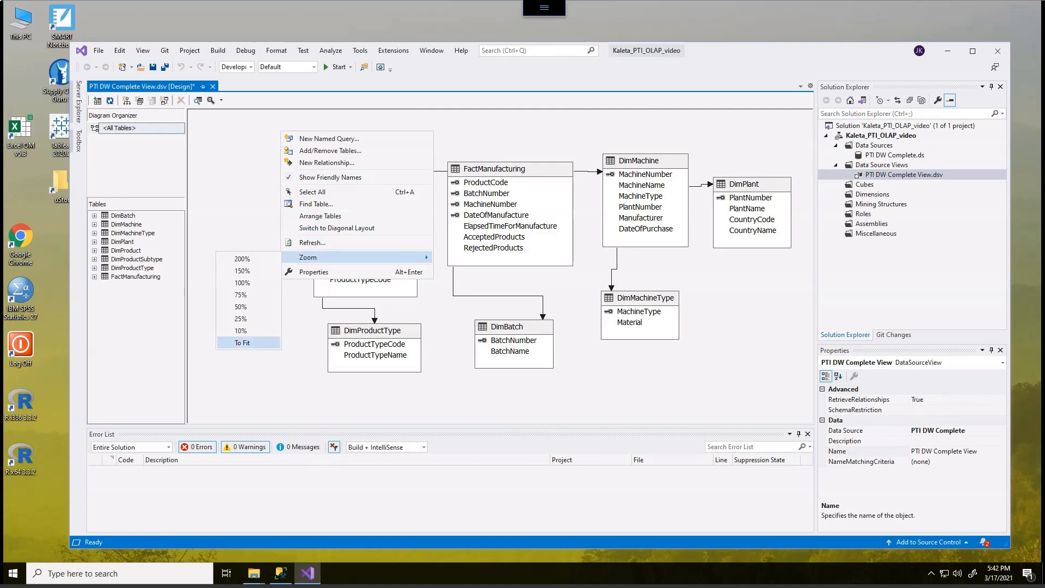
left_click(242, 342)
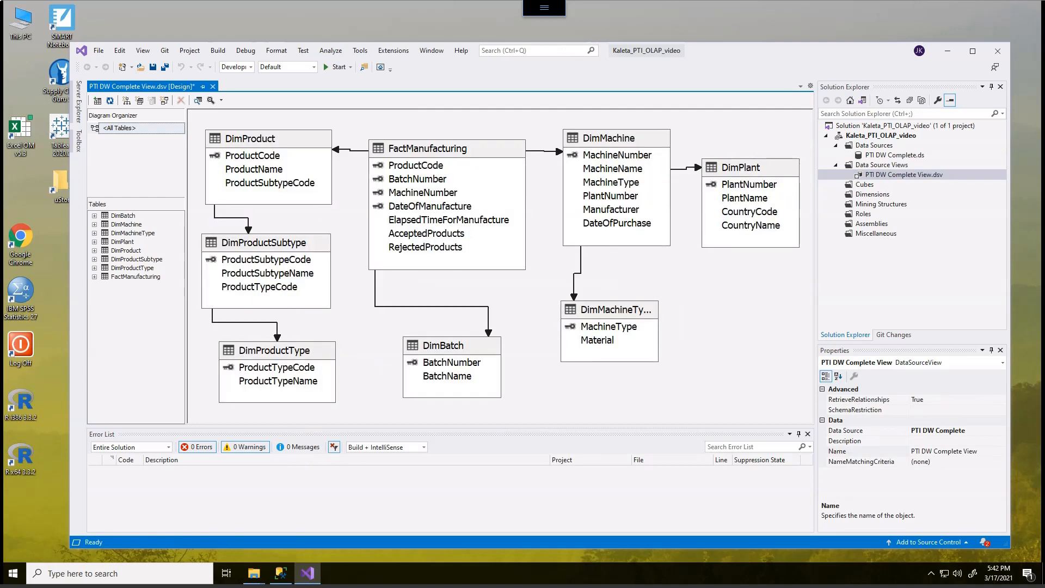
left_click(153, 66)
- Extend the FactManufacturing table box upward to make room for more columns, and shift DimBatch slightly lower
left_click(455, 164)
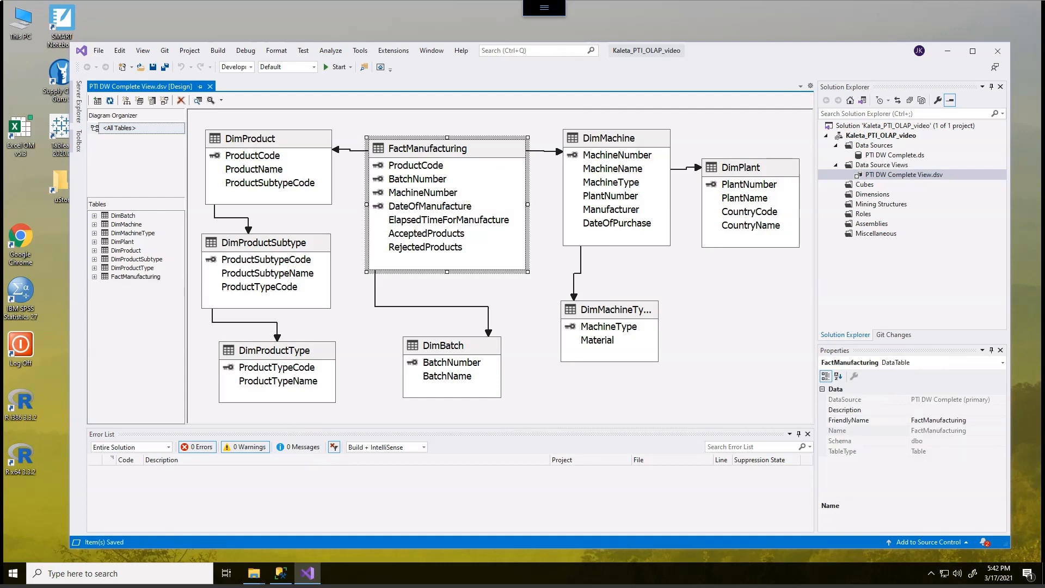
left_click_drag(455, 164, 451, 128)
left_click(451, 175)
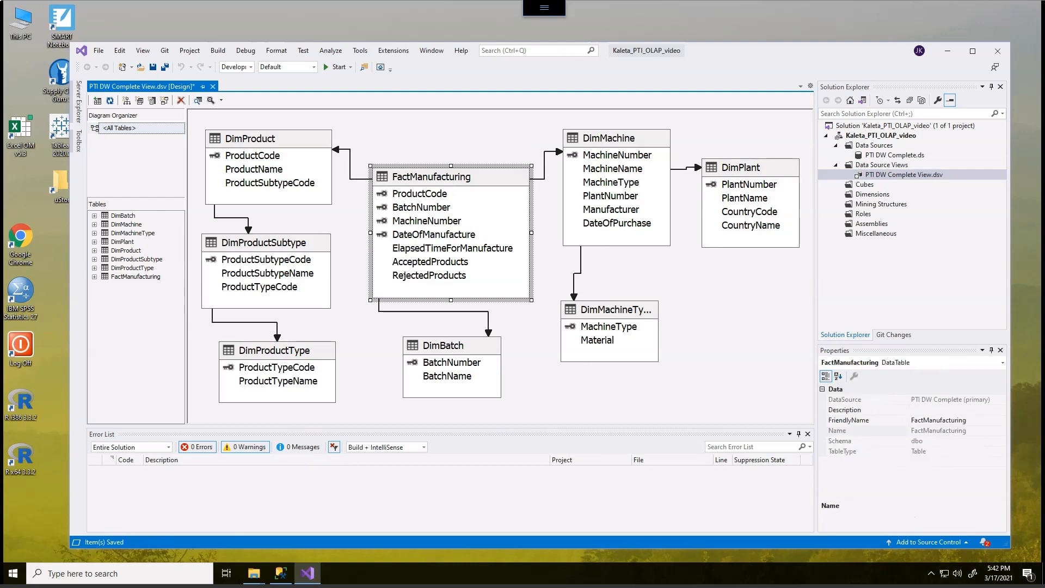
left_click_drag(451, 164, 451, 111)
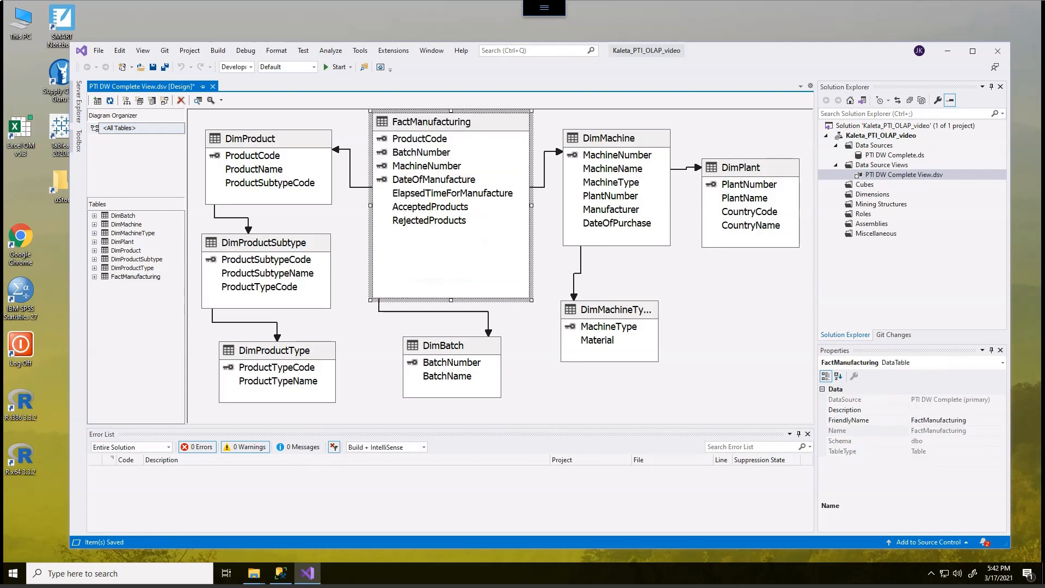
left_click(480, 347)
left_click_drag(480, 347, 474, 360)
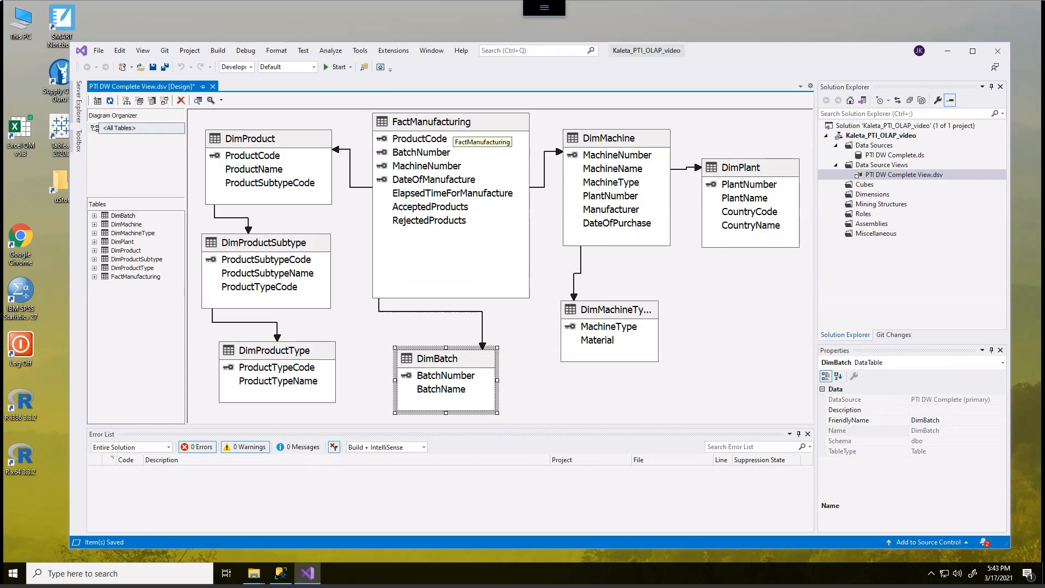
- Check the DateOfManufacture column and review the YearOfManufacture, MonthOfManufacture and QuarterOfManufacture scripts in the assignment PDF
left_click(447, 179)
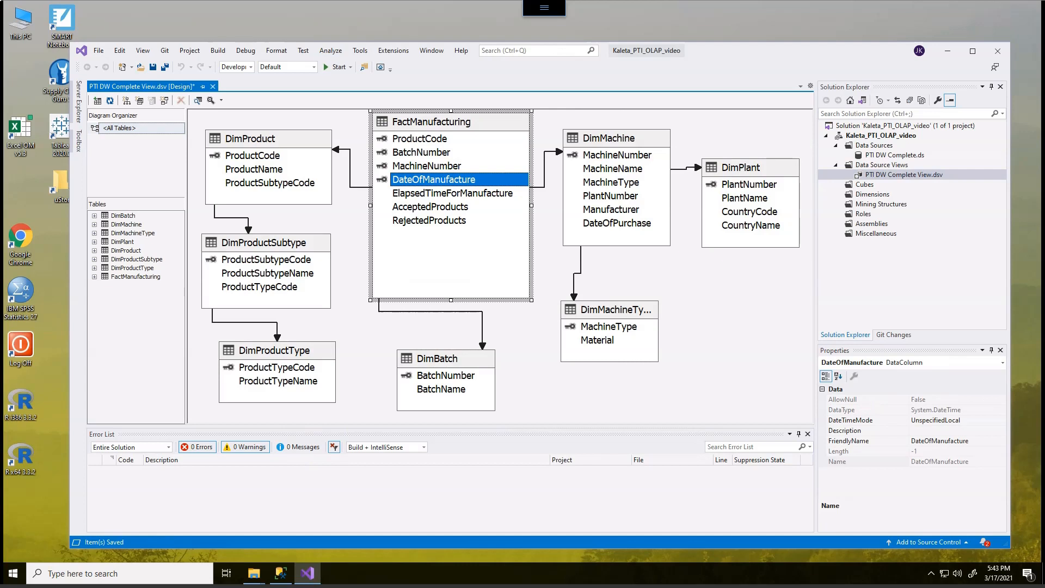
left_click_drag(1044, 68, 442, 29)
left_click_drag(227, 164, 253, 430)
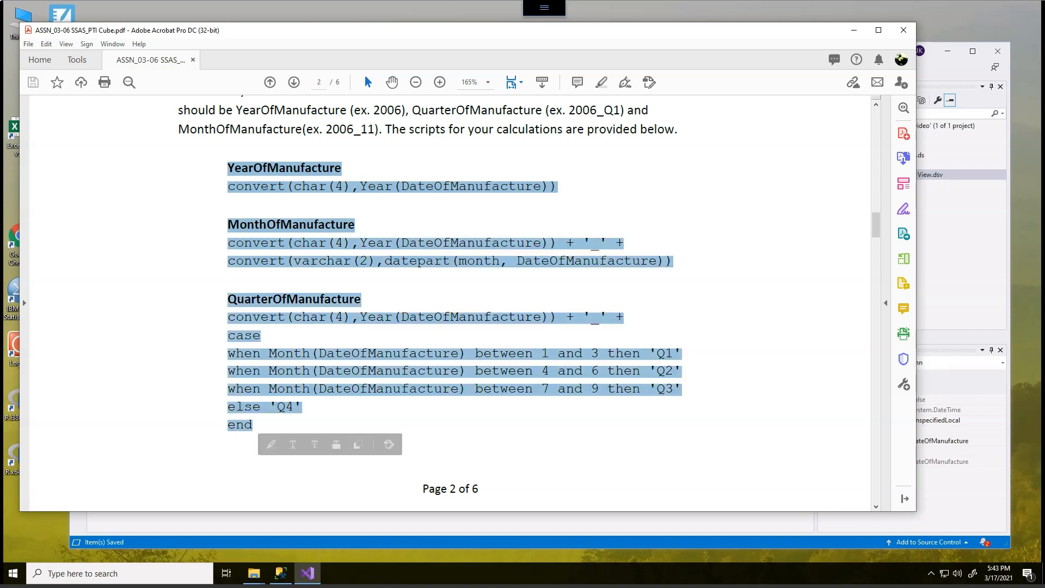
left_click(381, 420)
left_click_drag(442, 30, 1044, 61)
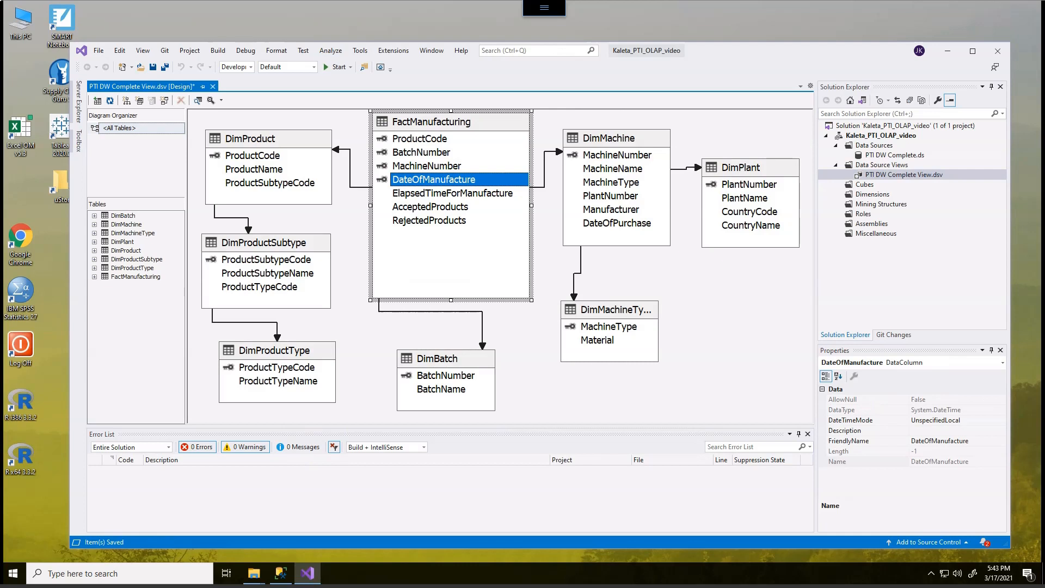
- Add a named calculation YearOfManufacture to FactManufacturing with the expression convert(char(4),Year(DateOfManufacture)), working in the maximized window
left_click(548, 272)
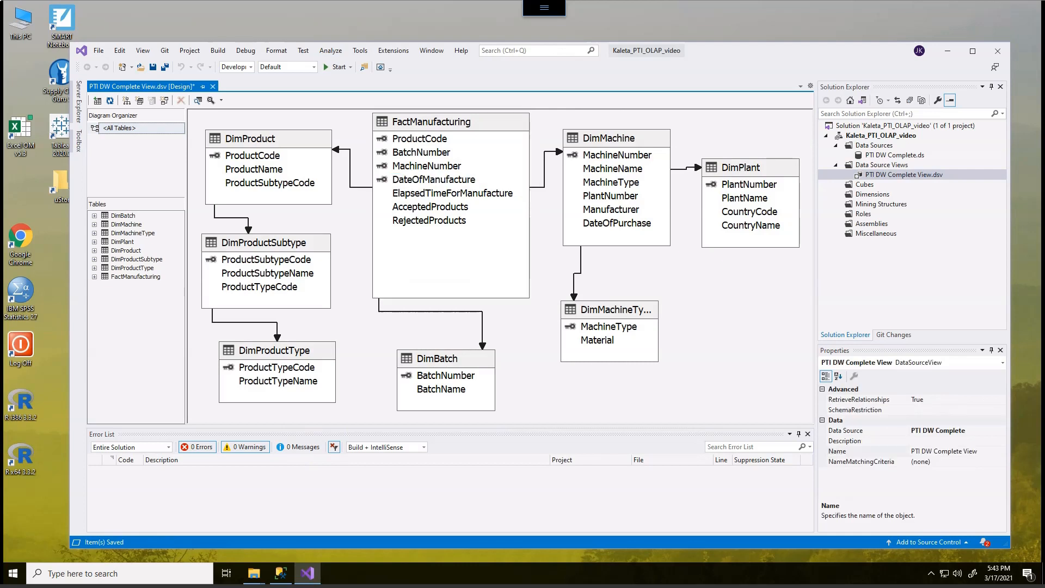
left_click(973, 51)
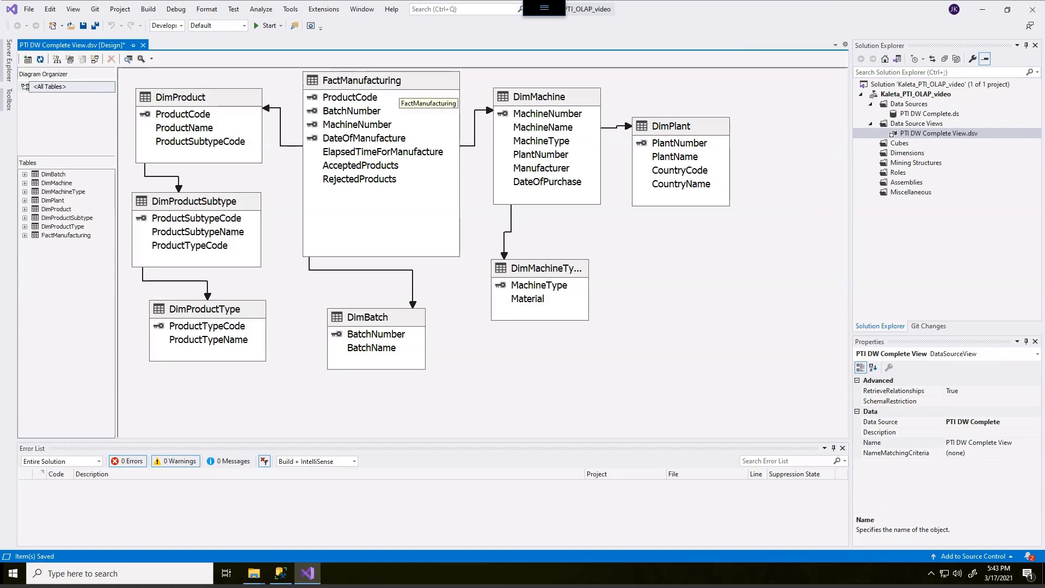
right_click(397, 86)
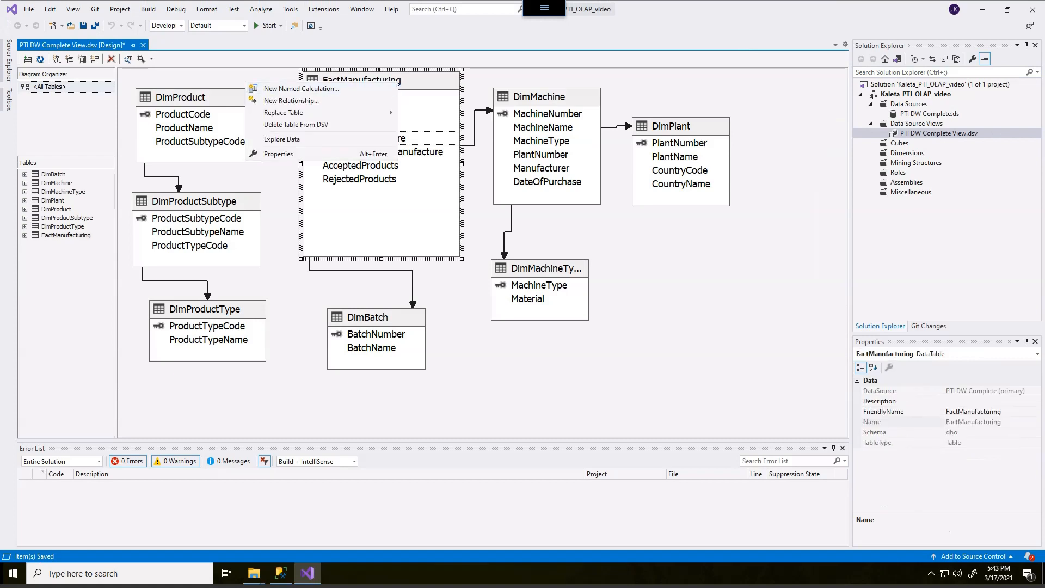
key("Return")
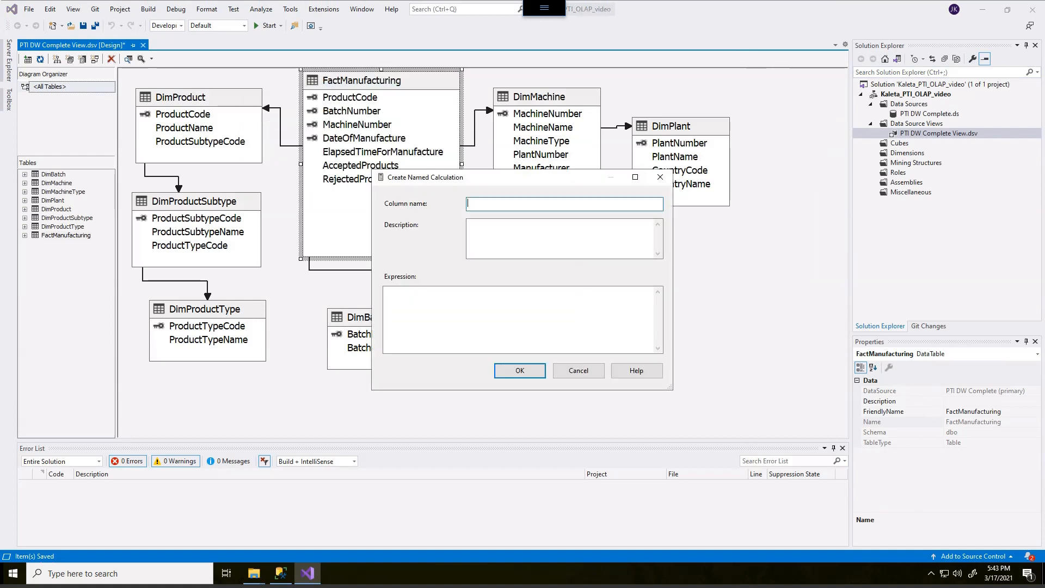
type("YearOfManufactur")
left_click(489, 316)
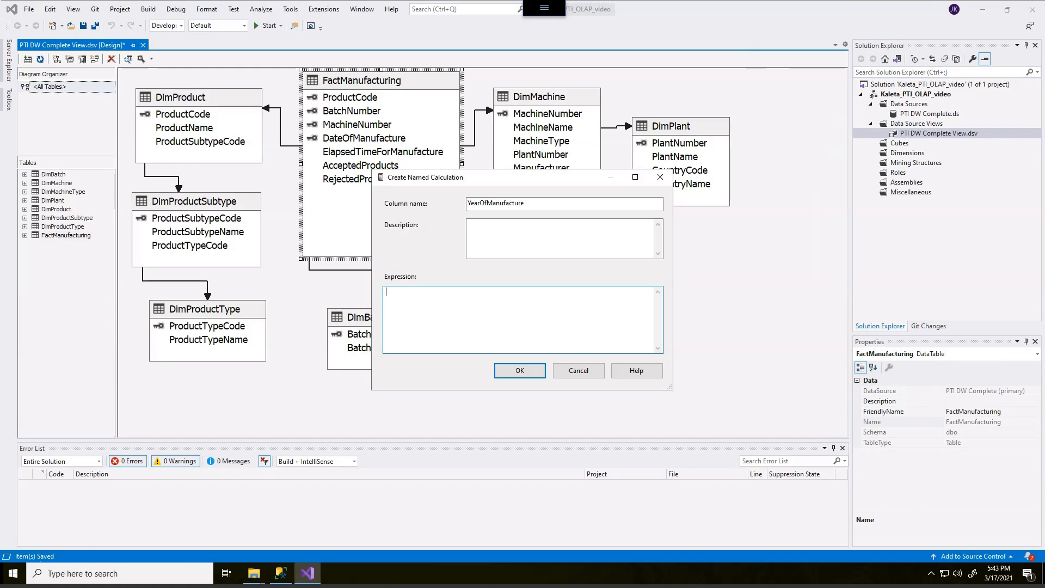
type("convert(char(4),Year(DateOfManufacture))")
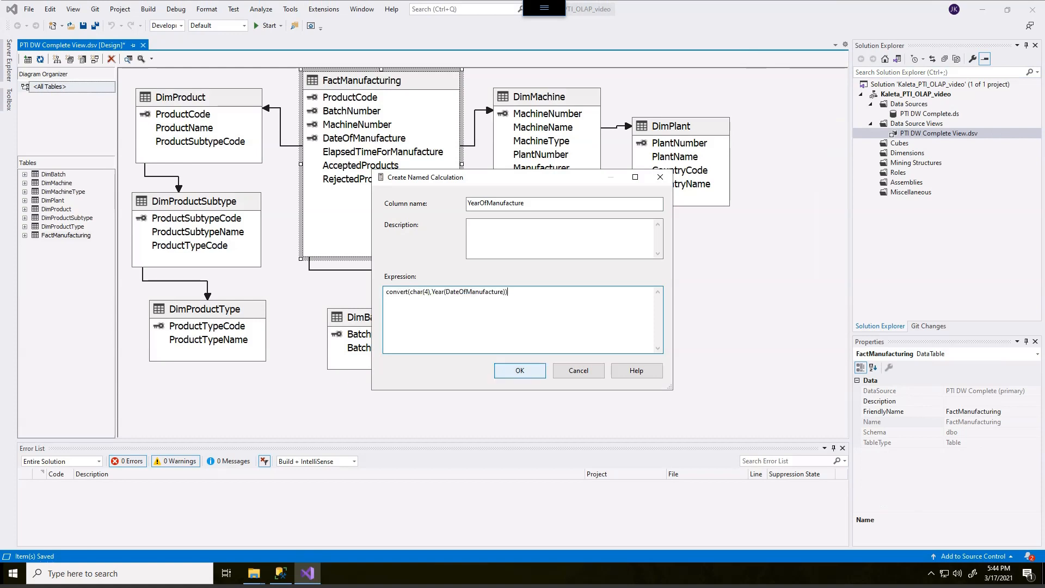
key("Return")
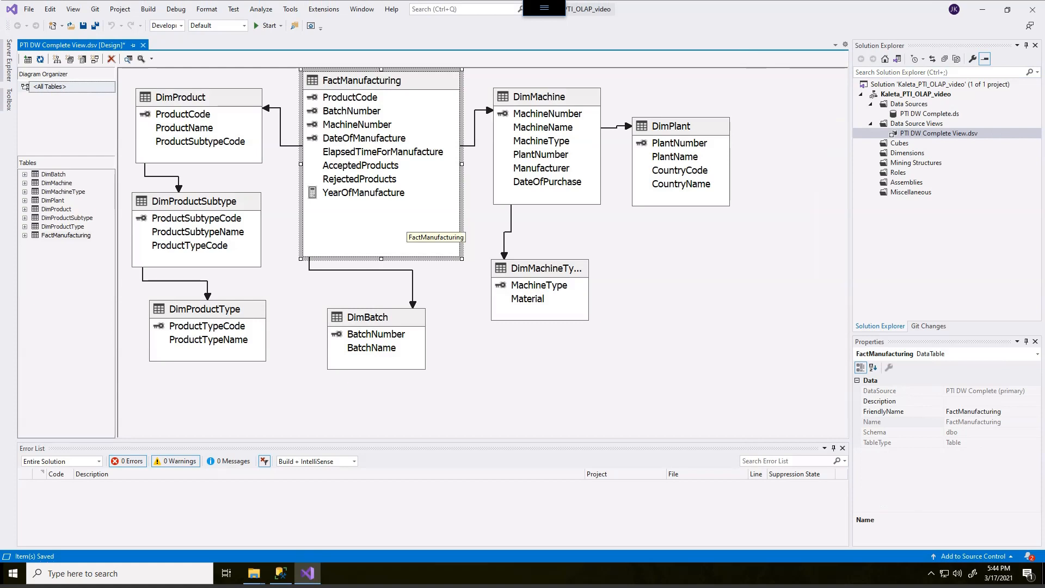
- Add a named calculation MonthOfManufacture to FactManufacturing with the expression convert(char(4),Year(DateOfManufacture)) + '_' + convert(varchar(2),datepart(month, DateOfManufacture))
right_click(395, 83)
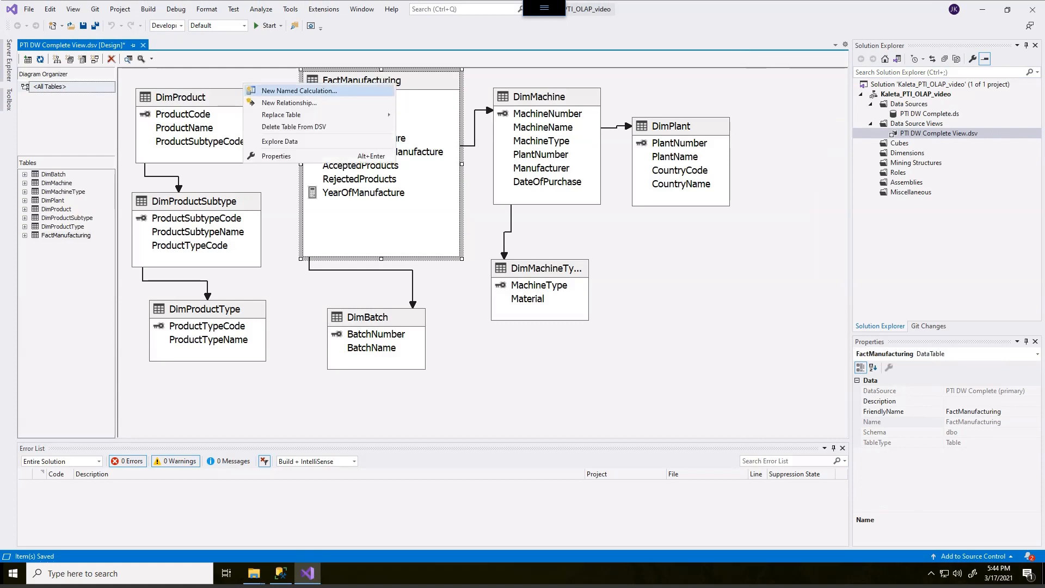
key("Return")
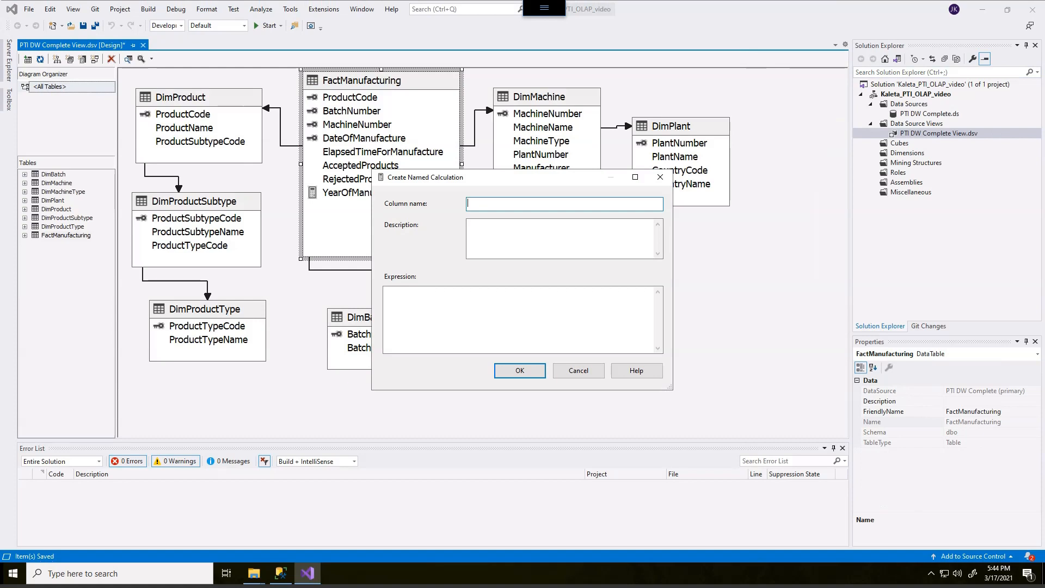
type("MonthOfManufacture")
left_click(387, 292)
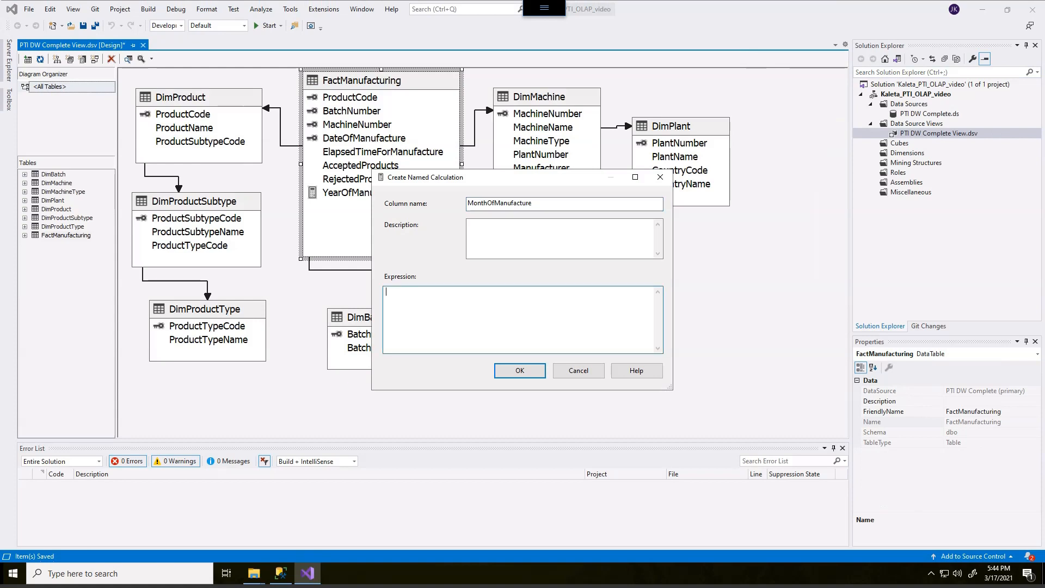
key("ctrl+v")
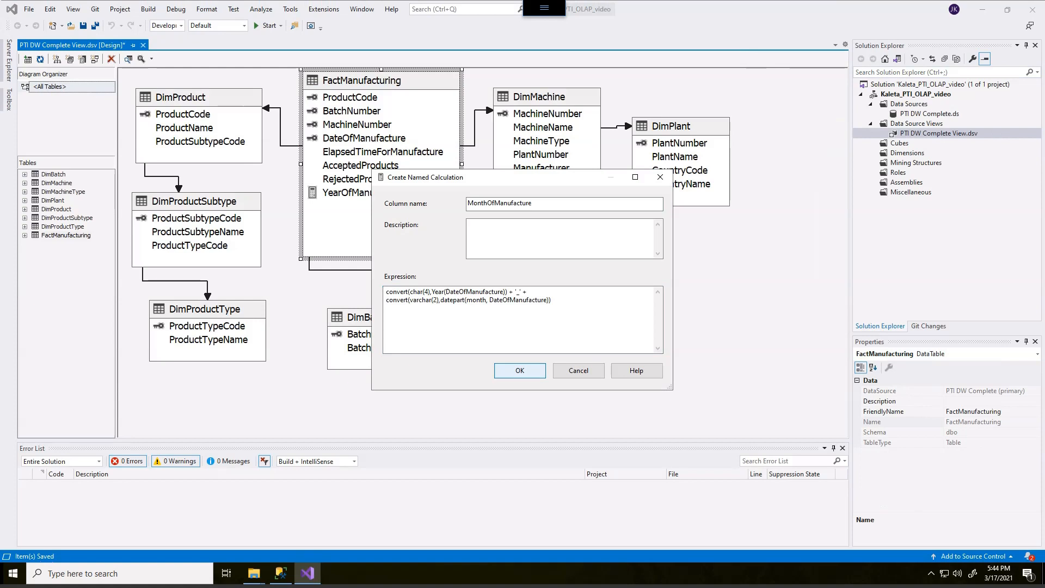
left_click(520, 370)
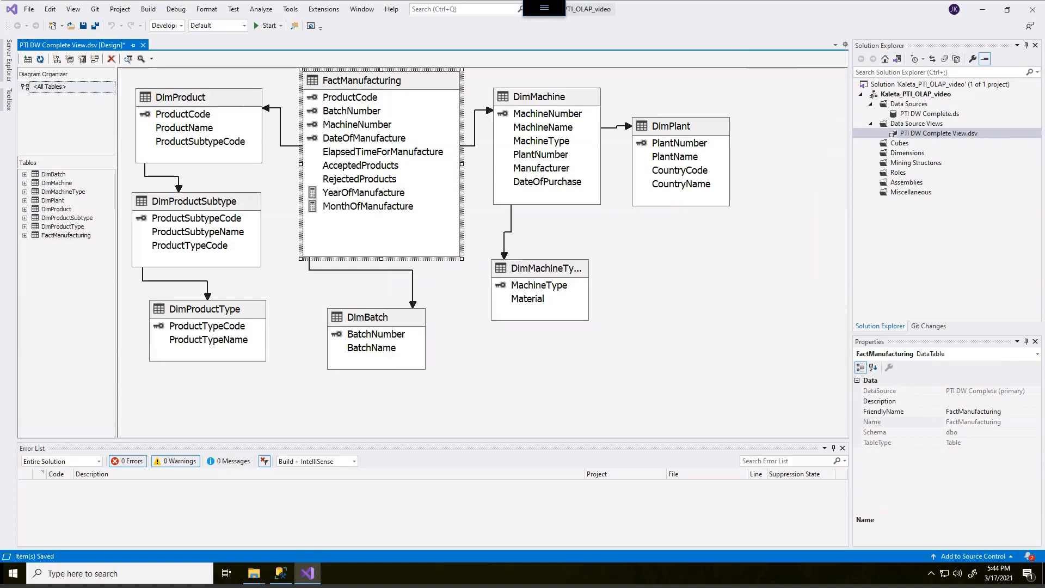
- Add named calculation QuarterOfManufacture to FactManufacturing, joining year, '_' and a CASE giving Q1 for months 1-3, Q2 4-6, Q3 7-9, else Q4; save the view
right_click(382, 84)
left_click(348, 93)
type("QuarterOfManufacture")
left_click(387, 292)
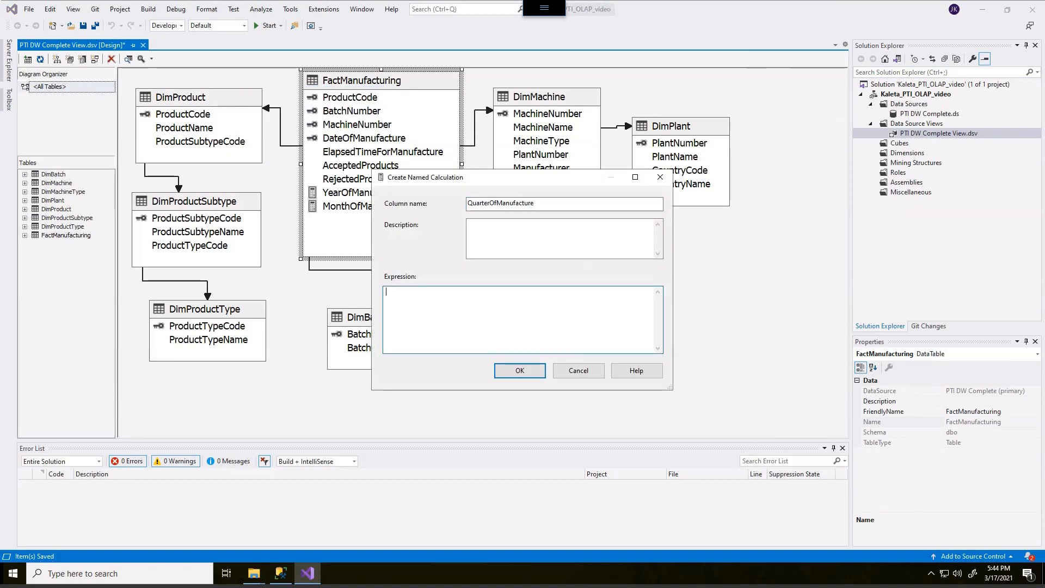
type("convert(char(4),Year(DateOfManufacture)) + '_' + case when Month(DateOfManufacture) between 1 and 3 then 'Q1' when Month(DateOfManufacture) between 4 and 6 then 'Q2' when Month(DateOfManufacture) between 7 and 9 then 'Q3' else 'Q4' end")
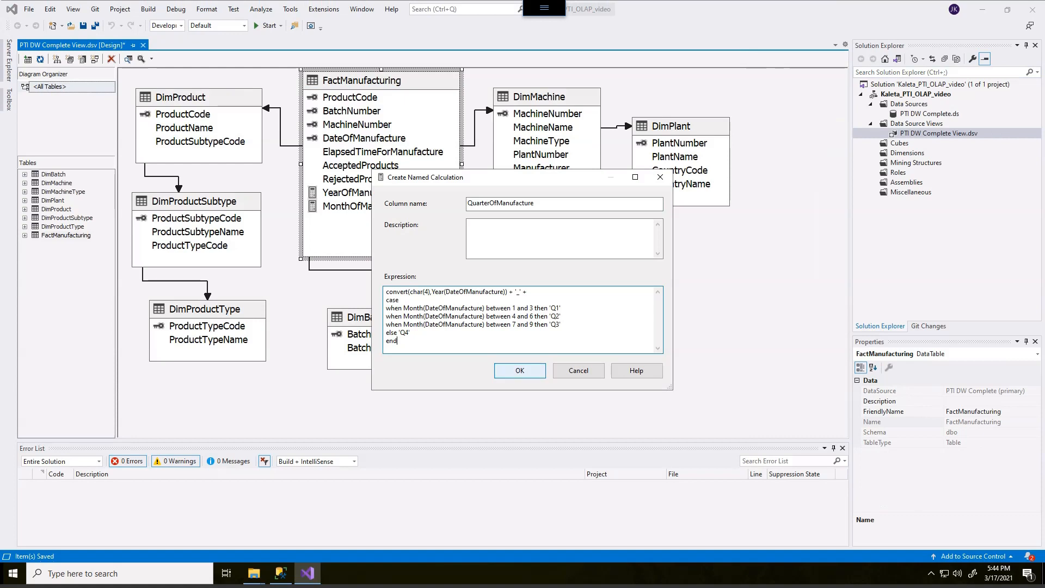
left_click(520, 370)
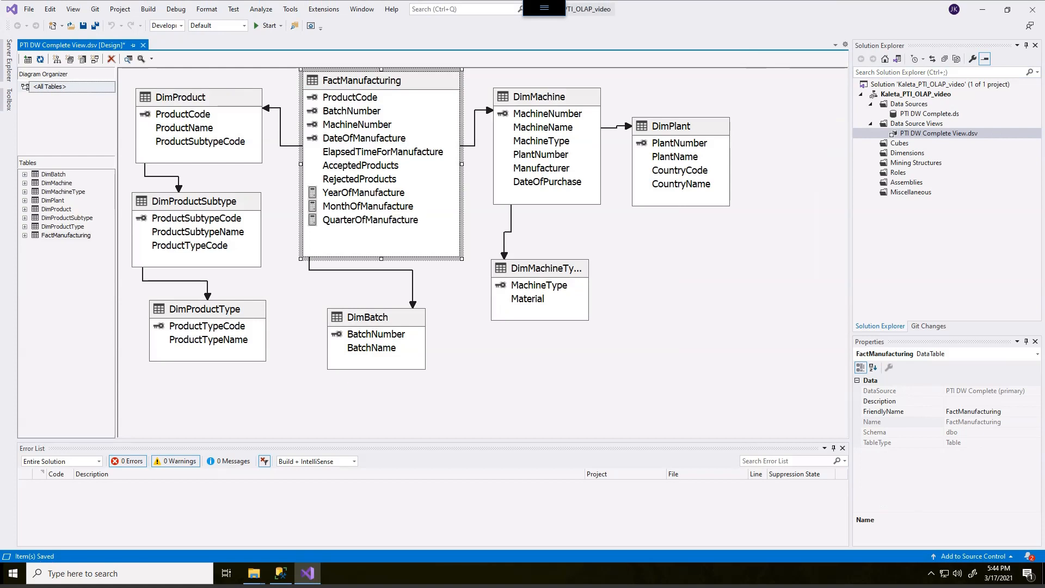
left_click(96, 26)
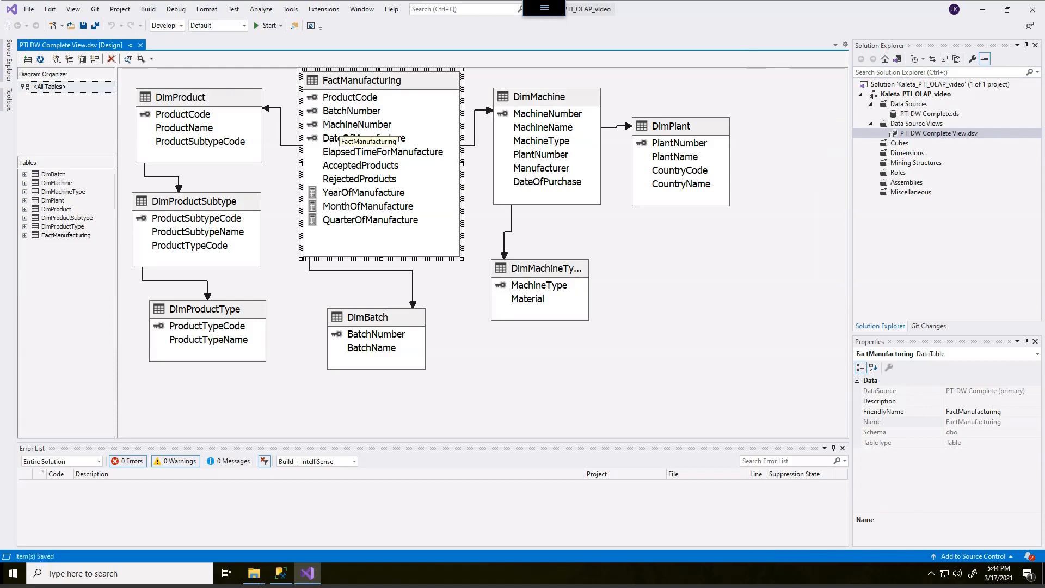
- Explore the FactManufacturing data and compare its original columns with the added calculated columns
right_click(410, 83)
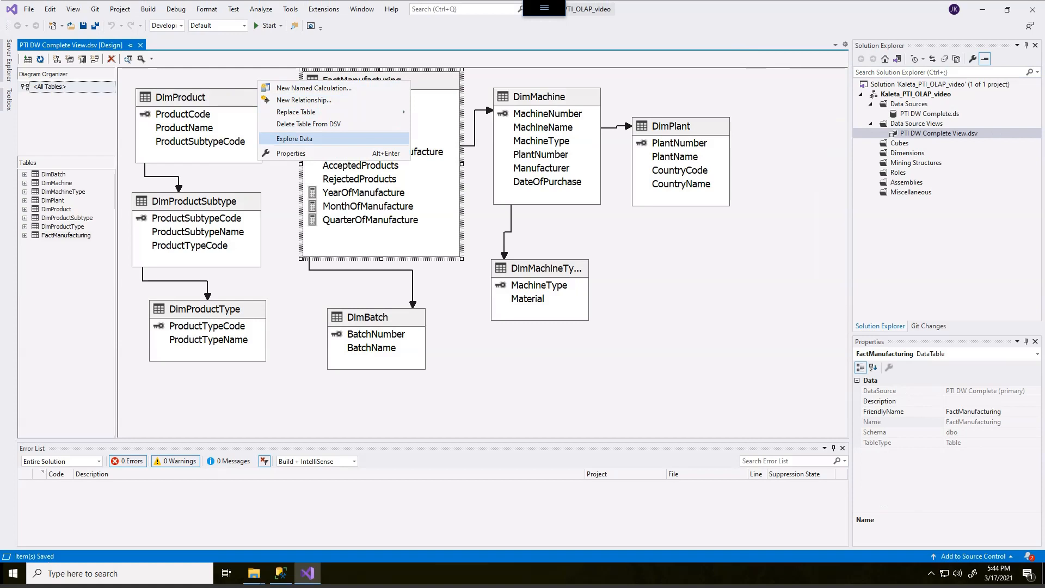
left_click(294, 138)
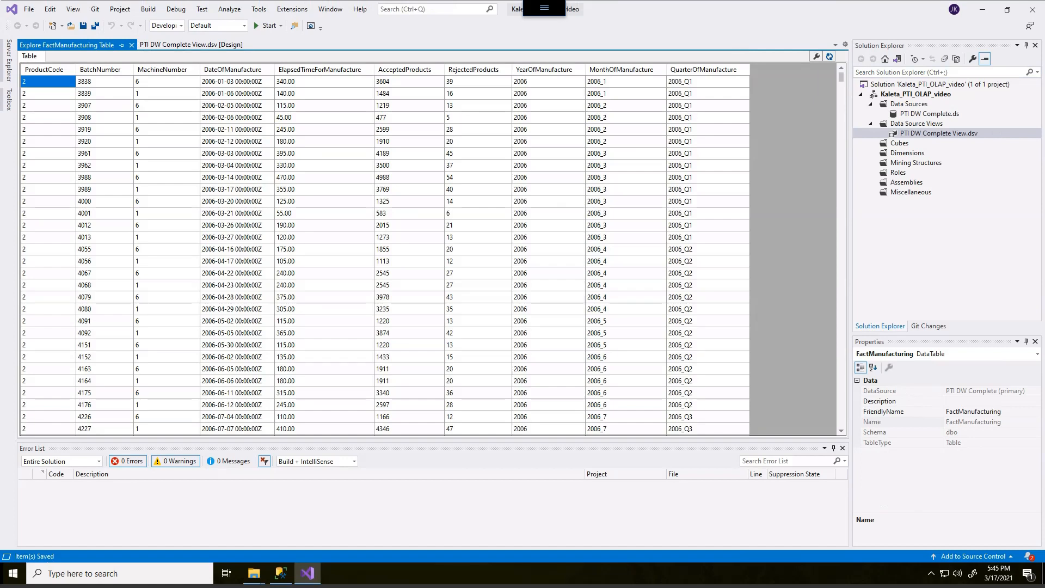
key("alt")
mouse_move(59, 61)
left_mouse_down()
mouse_move(474, 56)
mouse_move(508, 81)
mouse_move(508, 106)
left_mouse_up()
mouse_move(60, 59)
left_mouse_down()
mouse_move(17, 59)
mouse_move(16, 109)
left_mouse_up()
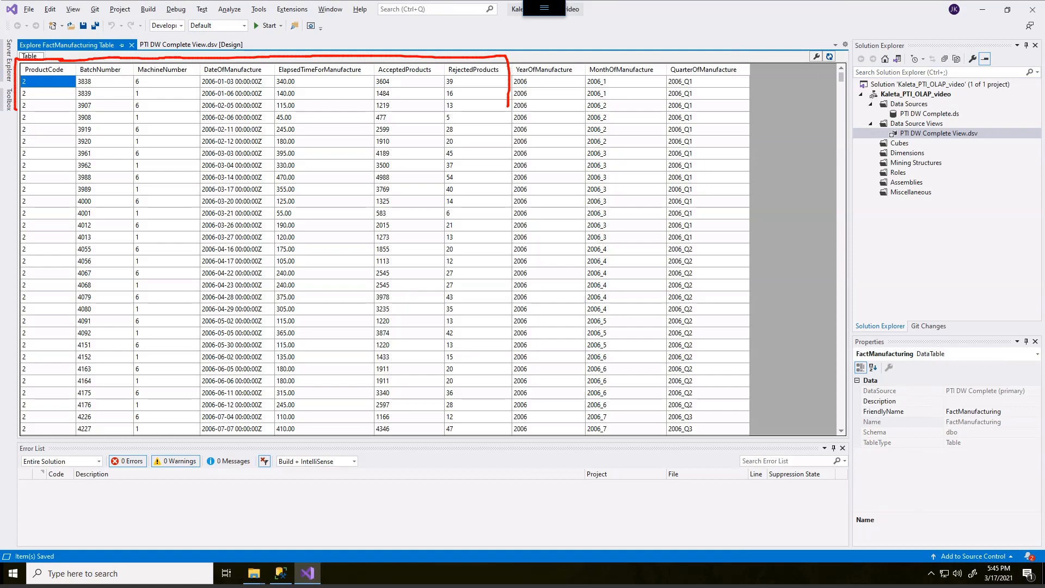
mouse_move(517, 54)
left_mouse_down()
mouse_move(762, 64)
mouse_move(761, 108)
left_mouse_up()
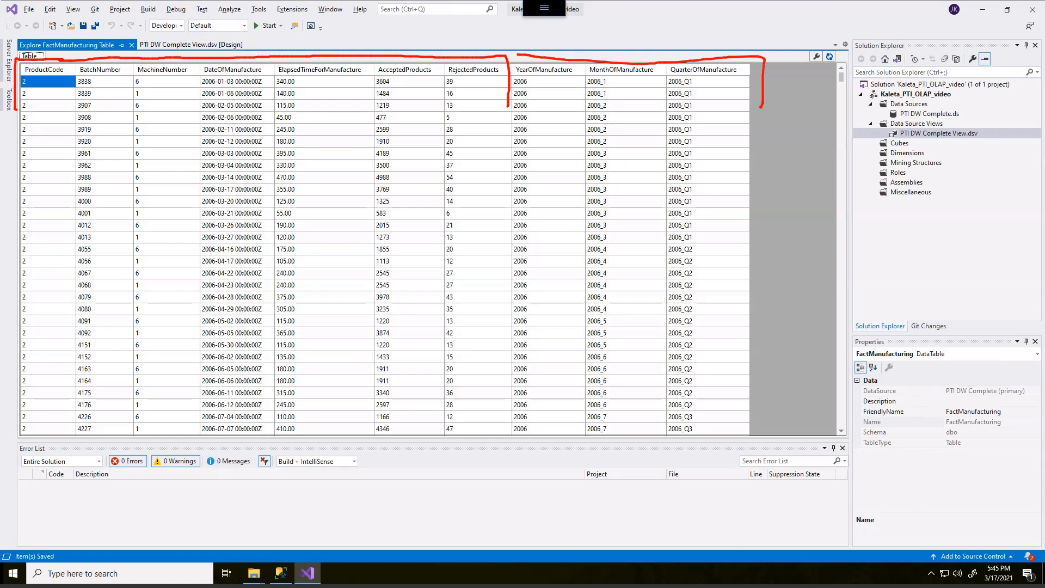
- Check the year, month and quarter values against DateOfManufacture in sample rows, and close the data table
left_click_drag(527, 76, 610, 77)
left_click_drag(685, 75, 699, 77)
mouse_move(533, 129)
left_mouse_down()
mouse_move(507, 133)
mouse_move(514, 150)
mouse_move(536, 141)
mouse_move(524, 131)
left_mouse_up()
mouse_move(268, 135)
left_mouse_down()
mouse_move(202, 133)
mouse_move(197, 151)
mouse_move(269, 149)
mouse_move(272, 139)
left_mouse_up()
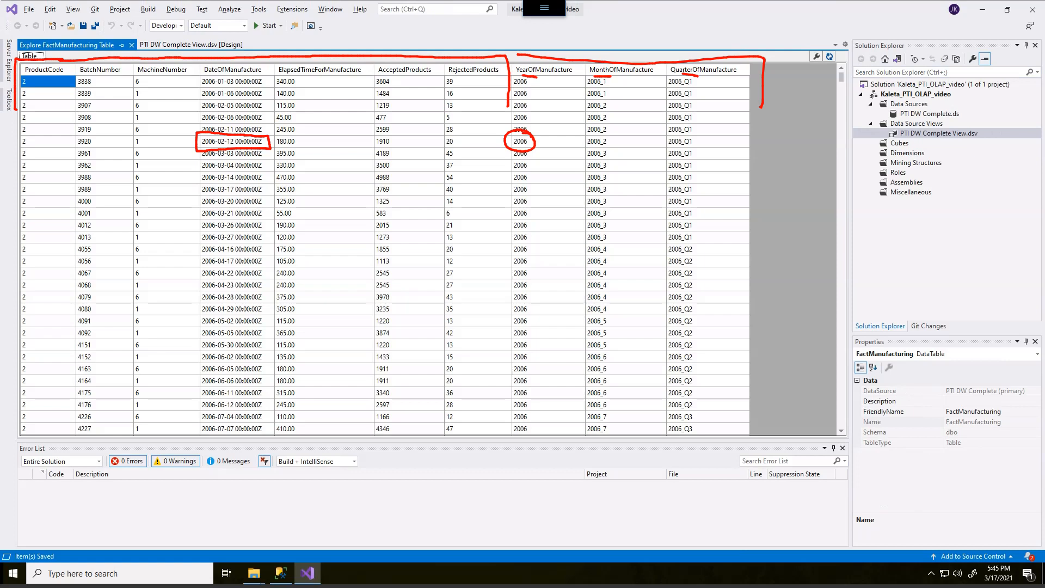
mouse_move(604, 172)
left_mouse_down()
mouse_move(581, 175)
mouse_move(591, 188)
mouse_move(618, 180)
mouse_move(606, 171)
left_mouse_up()
mouse_move(220, 170)
left_mouse_down()
mouse_move(199, 172)
mouse_move(200, 188)
mouse_move(226, 184)
left_mouse_up()
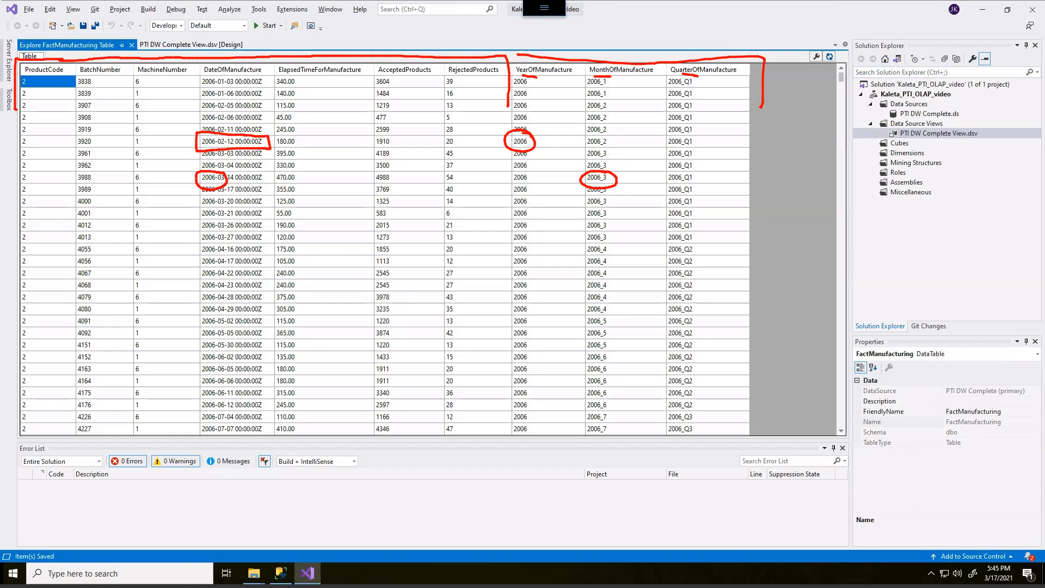
mouse_move(690, 205)
left_mouse_down()
mouse_move(670, 219)
mouse_move(701, 210)
mouse_move(690, 203)
left_mouse_up()
left_click_drag(272, 186, 236, 183)
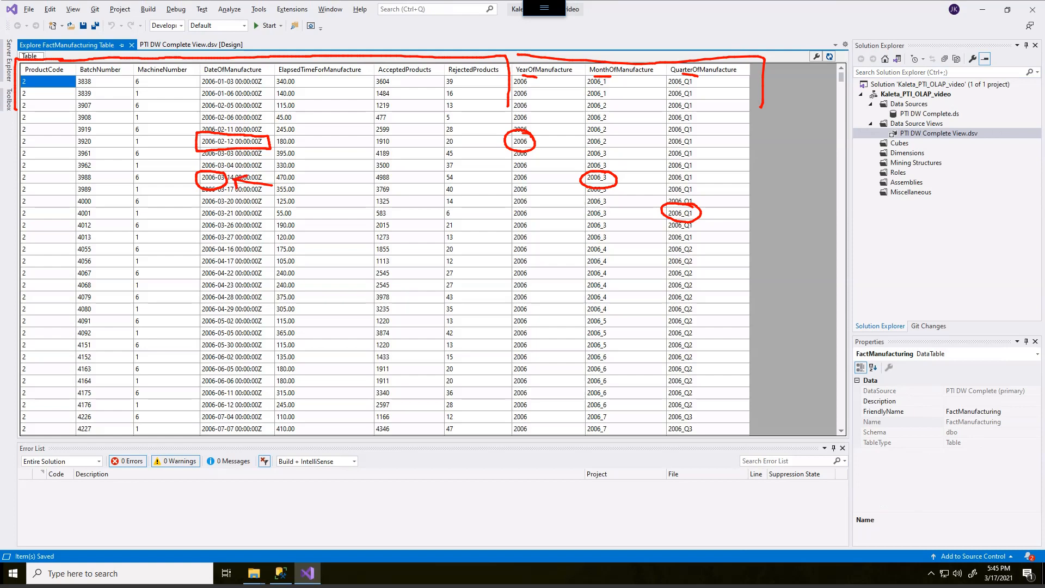
mouse_move(645, 224)
left_mouse_down()
mouse_move(666, 217)
mouse_move(660, 228)
left_mouse_up()
key("Escape")
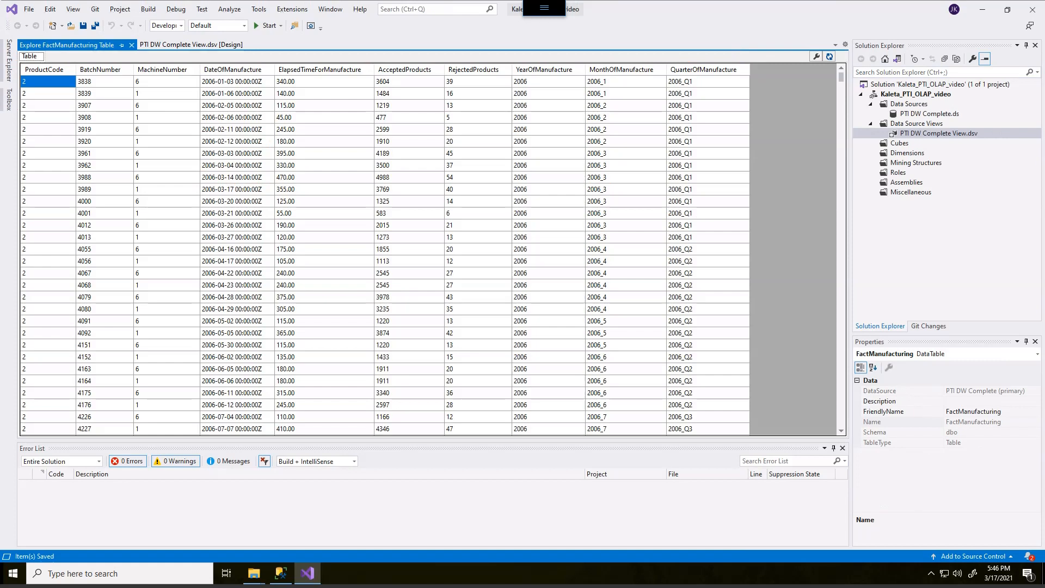
left_click(132, 45)
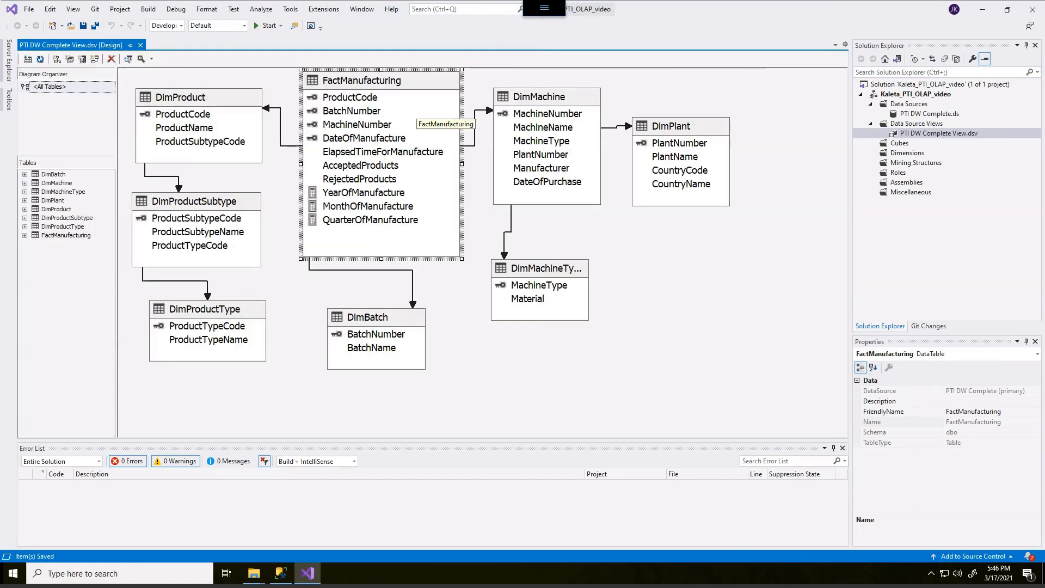
- Start a new cube in the project's Cubes folder and choose to build it from existing tables
right_click(546, 252)
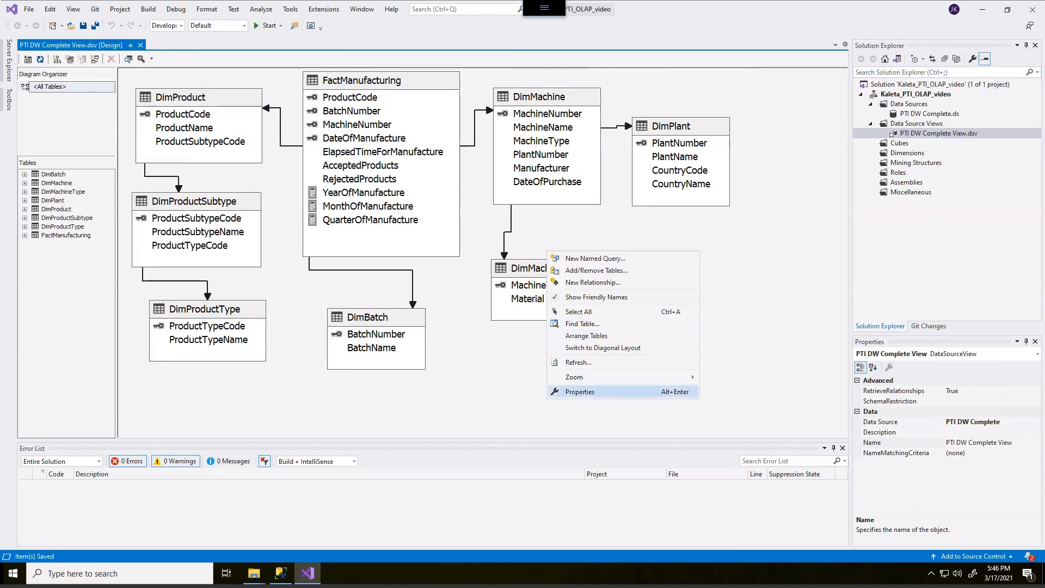
mouse_move(599, 377)
left_click(508, 462)
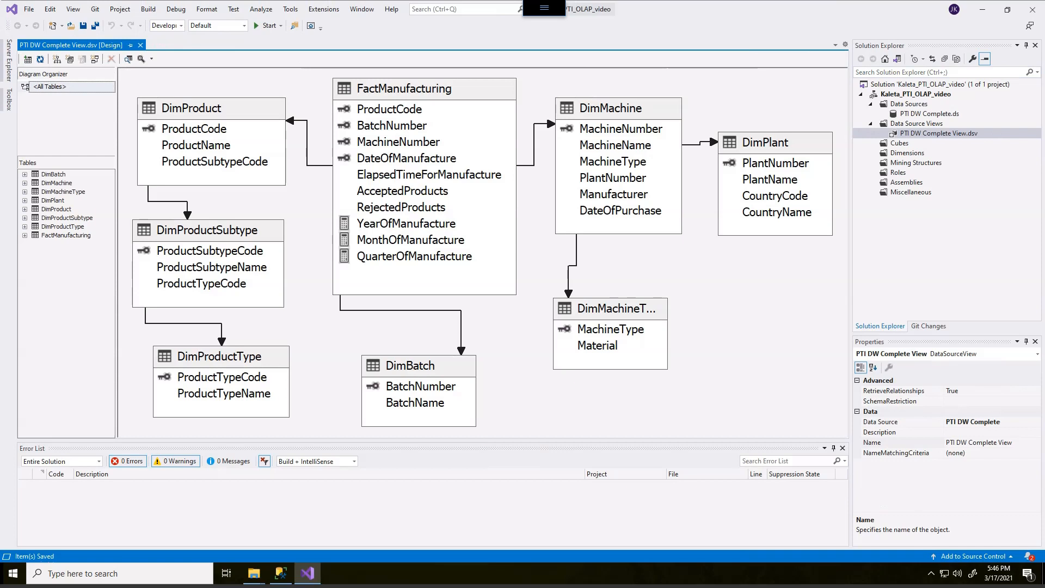
left_click(899, 144)
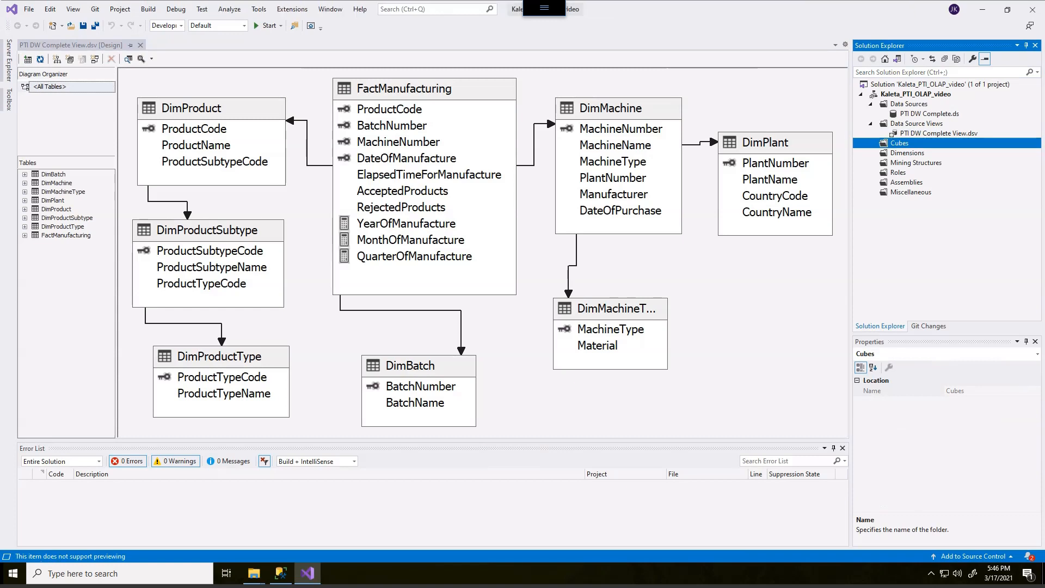
right_click(893, 143)
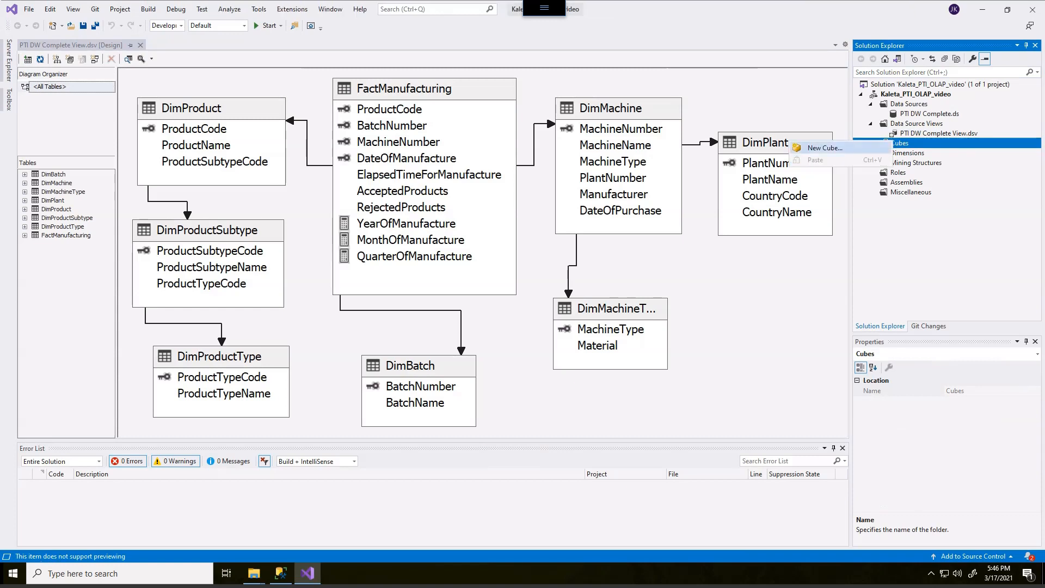
left_click(825, 147)
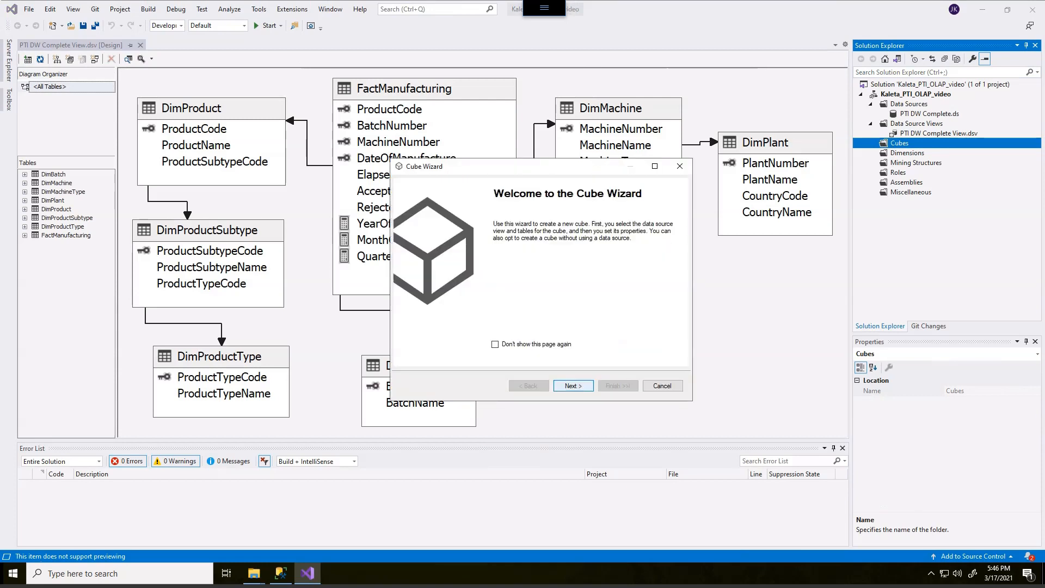
left_click(569, 385)
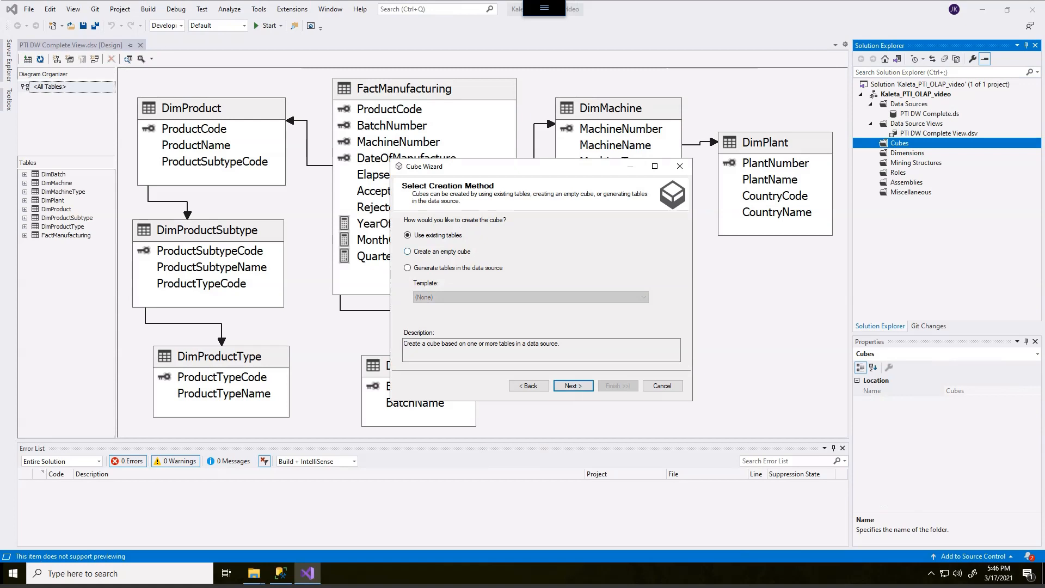
mouse_move(417, 224)
left_mouse_down()
mouse_move(414, 243)
mouse_move(476, 233)
mouse_move(408, 219)
mouse_move(459, 191)
mouse_move(498, 202)
left_mouse_up()
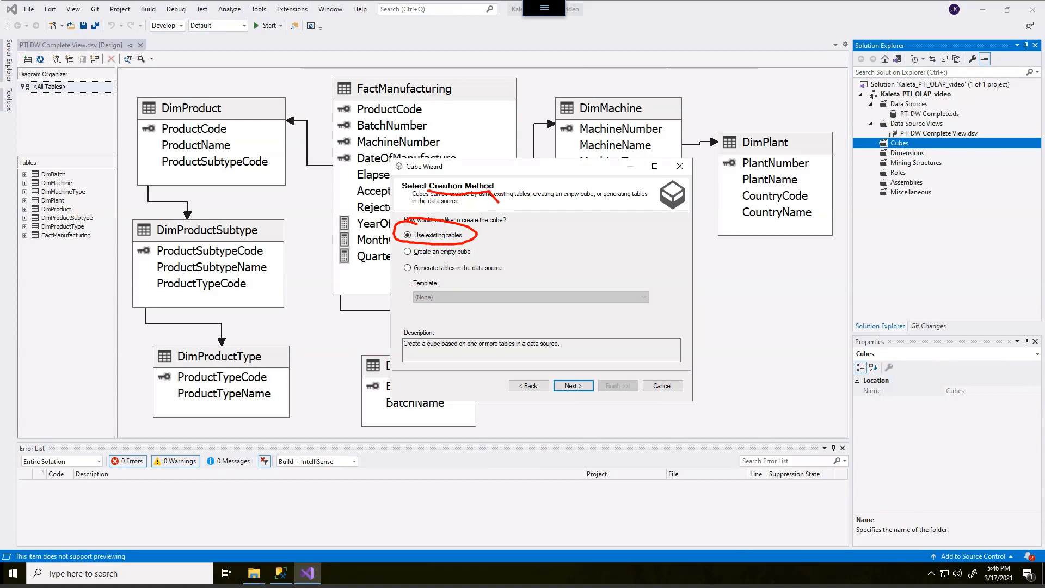
key("Escape")
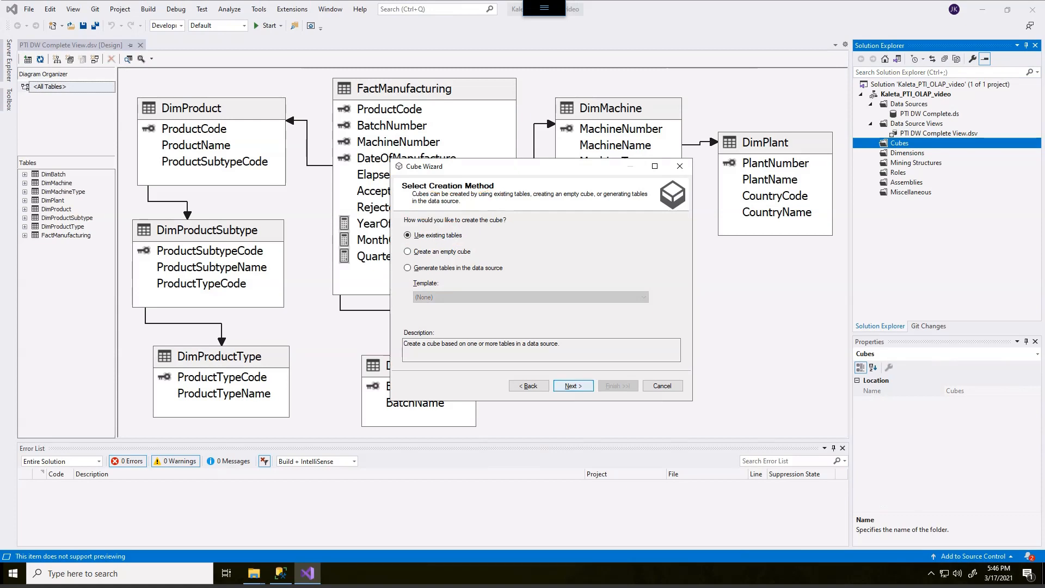
key("Return")
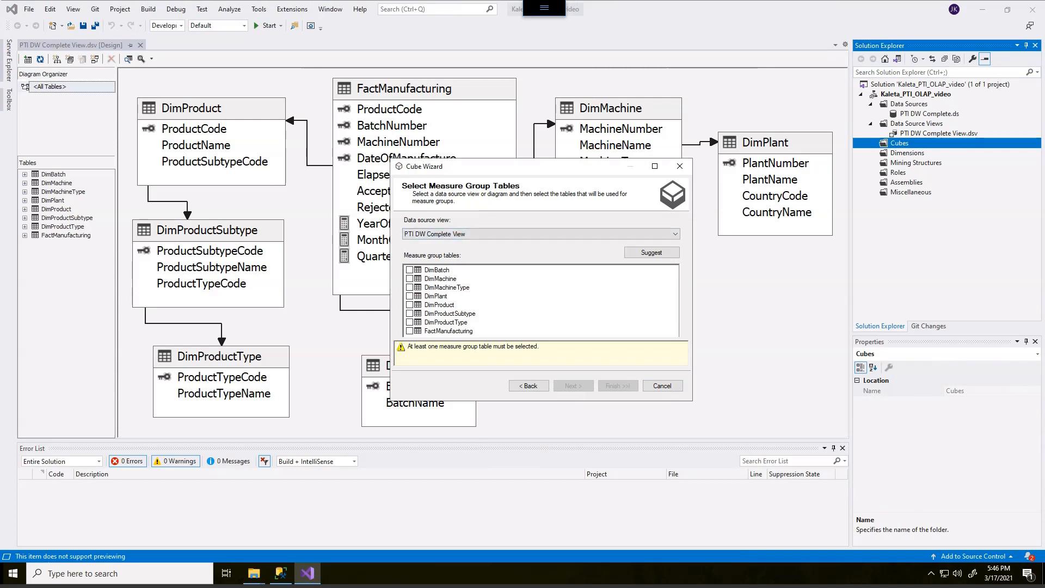
- Enlarge the Cube Wizard and choose FactManufacturing from PTI DW Complete View as the only measure group table
left_click_drag(692, 401, 746, 476)
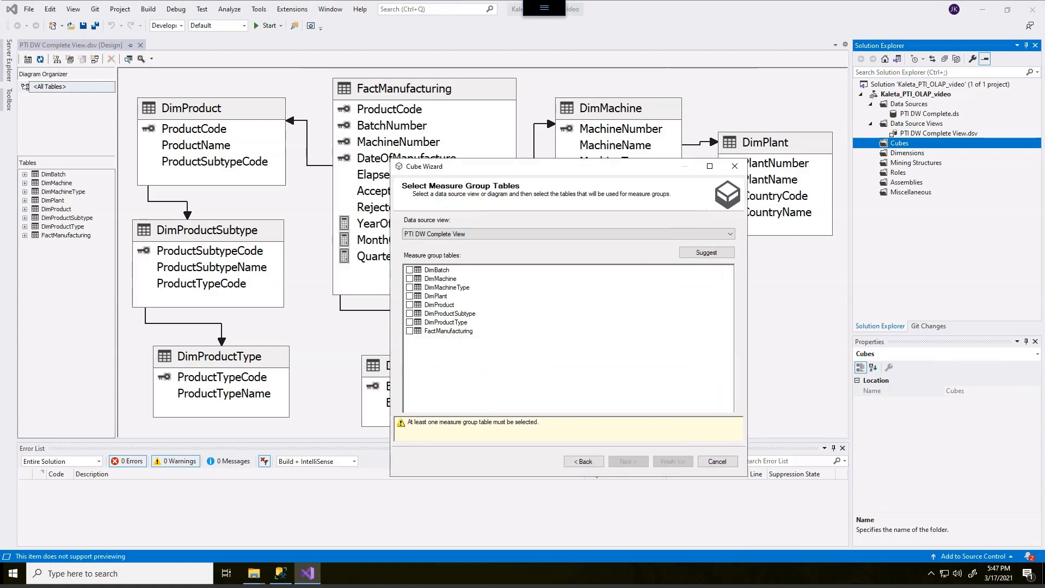
mouse_move(451, 177)
left_mouse_down()
mouse_move(430, 177)
mouse_move(466, 198)
mouse_move(427, 178)
left_mouse_up()
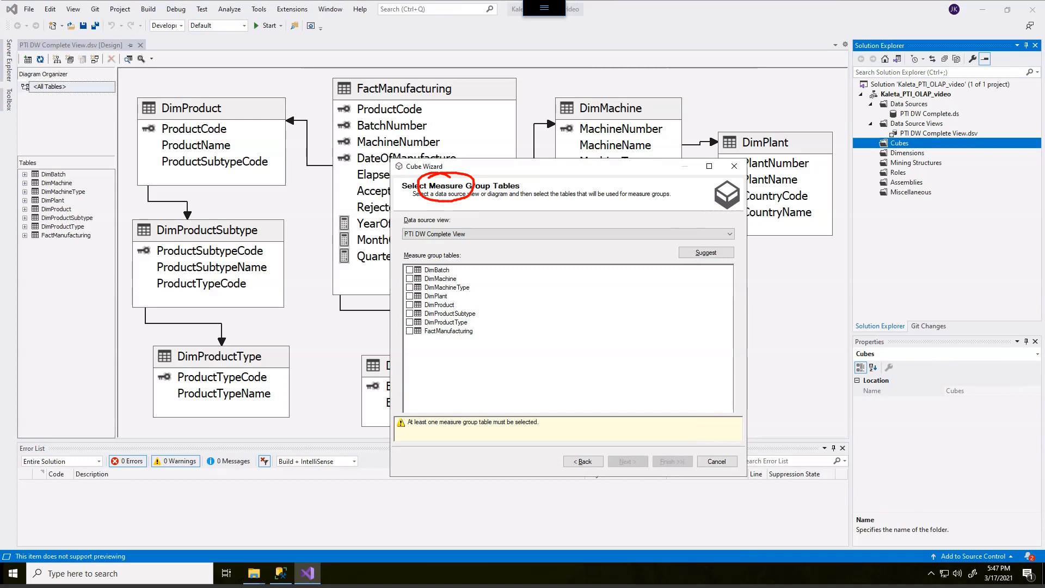
left_click_drag(436, 336, 468, 337)
key("Escape")
left_click(410, 331)
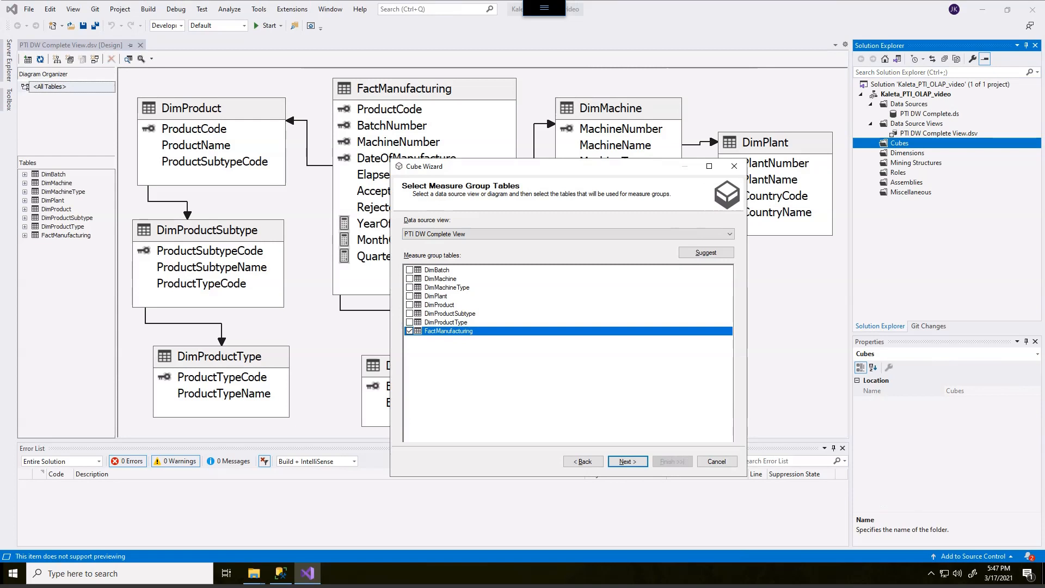
left_click(628, 461)
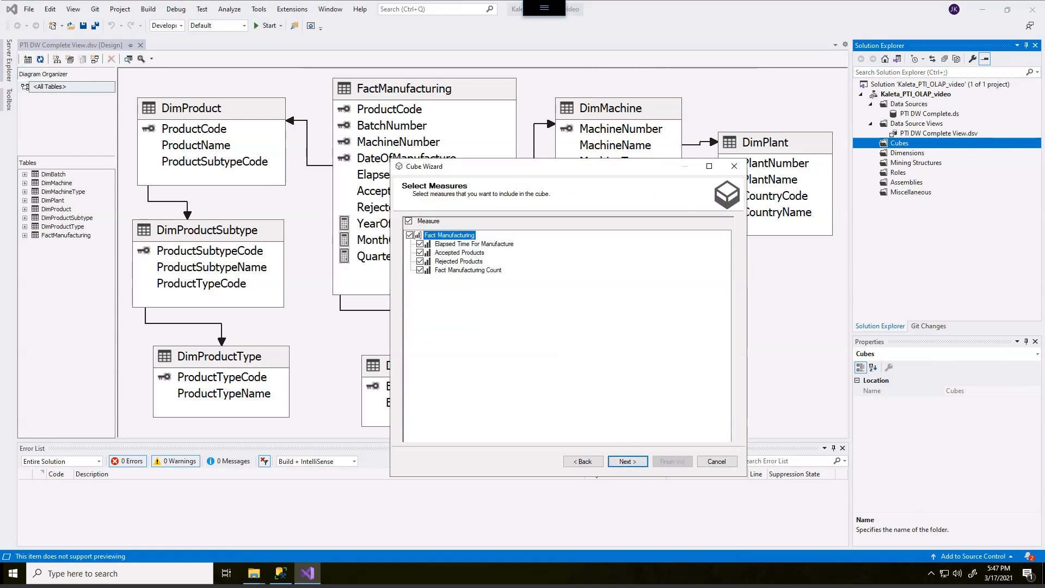
- Keep all the proposed Fact Manufacturing measures selected and review the new dimensions proposed for the cube
mouse_move(423, 197)
left_mouse_down()
mouse_move(381, 220)
mouse_move(471, 300)
mouse_move(531, 251)
mouse_move(453, 212)
mouse_move(408, 209)
left_mouse_up()
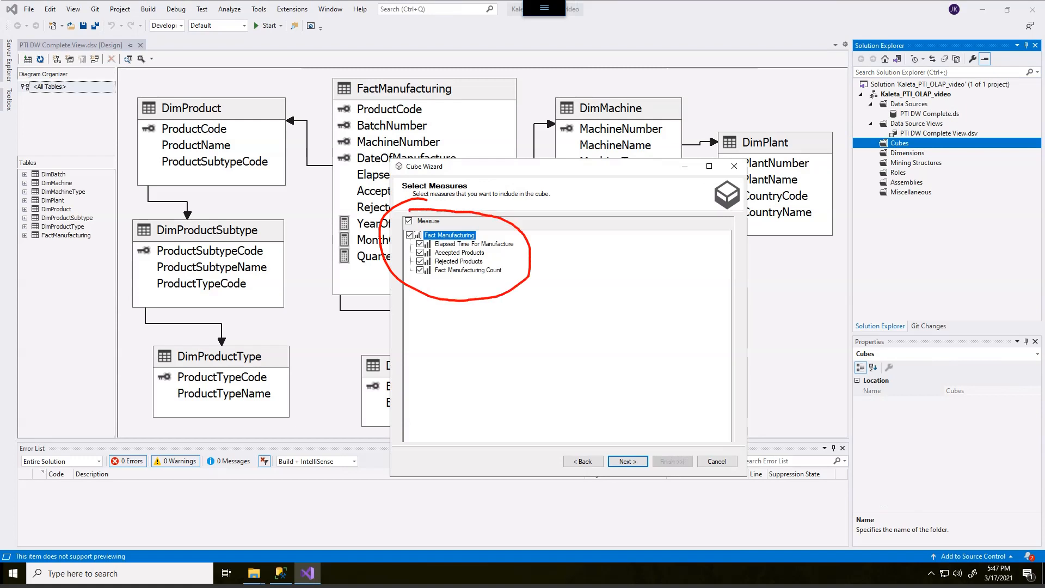
left_click_drag(435, 276, 495, 278)
left_click_drag(508, 267, 526, 260)
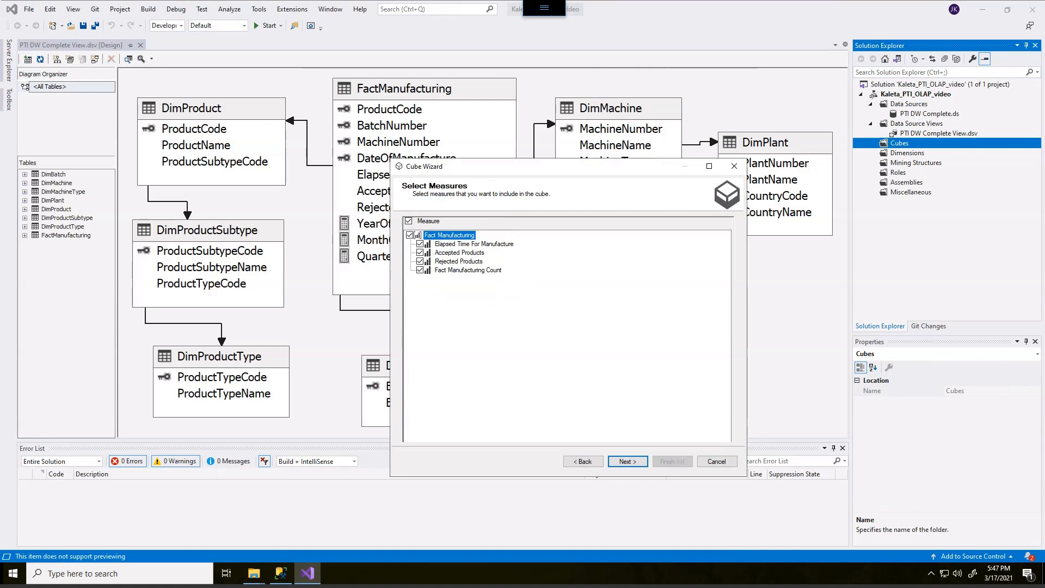
left_click(627, 462)
key("alt")
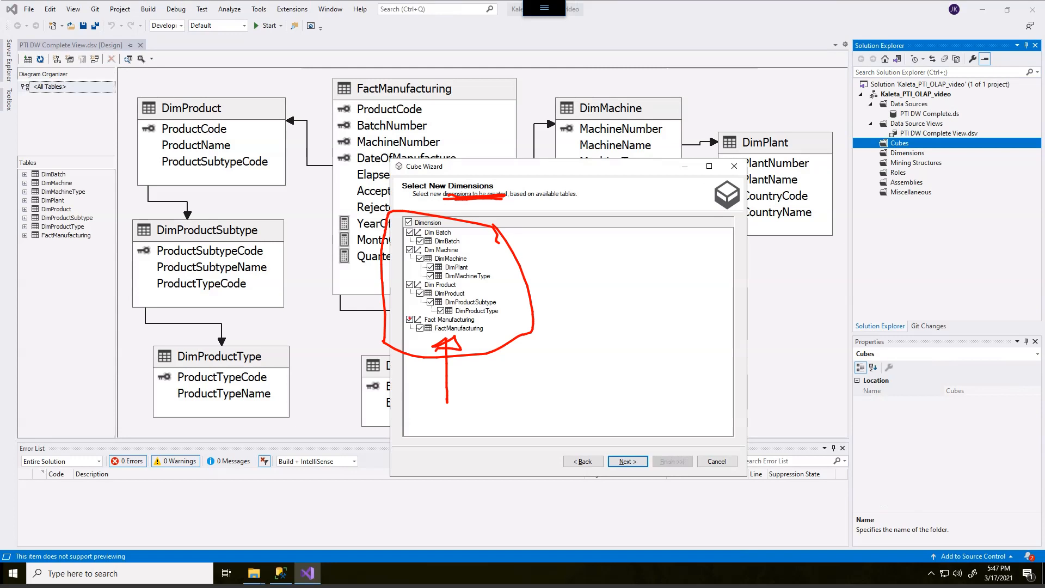
key("Escape")
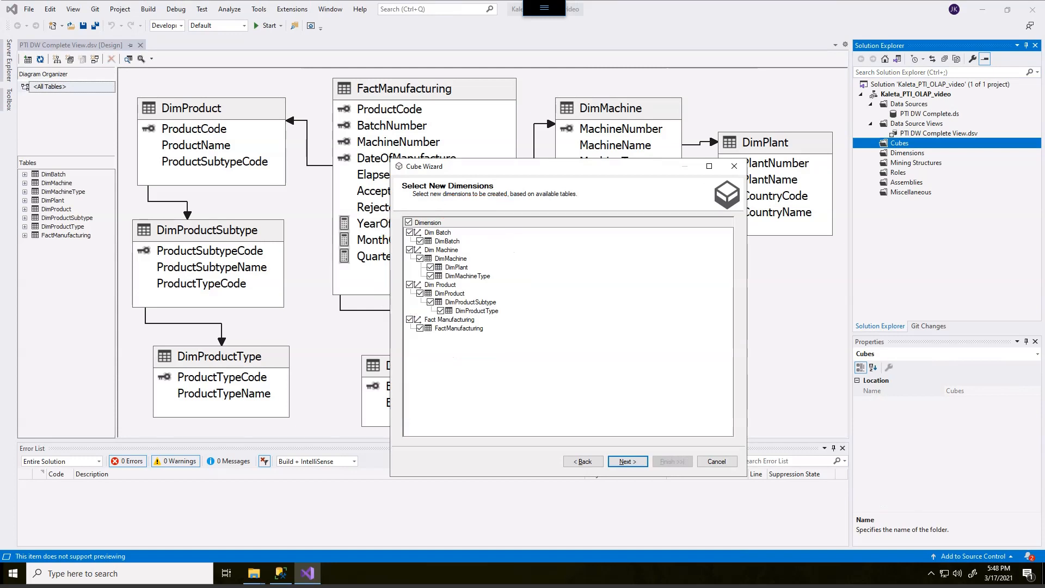
- Exclude the Fact Manufacturing dimension from the new dimensions and finish the wizard with the cube named PTI DW Complete Cube
left_click(409, 319)
key("Return")
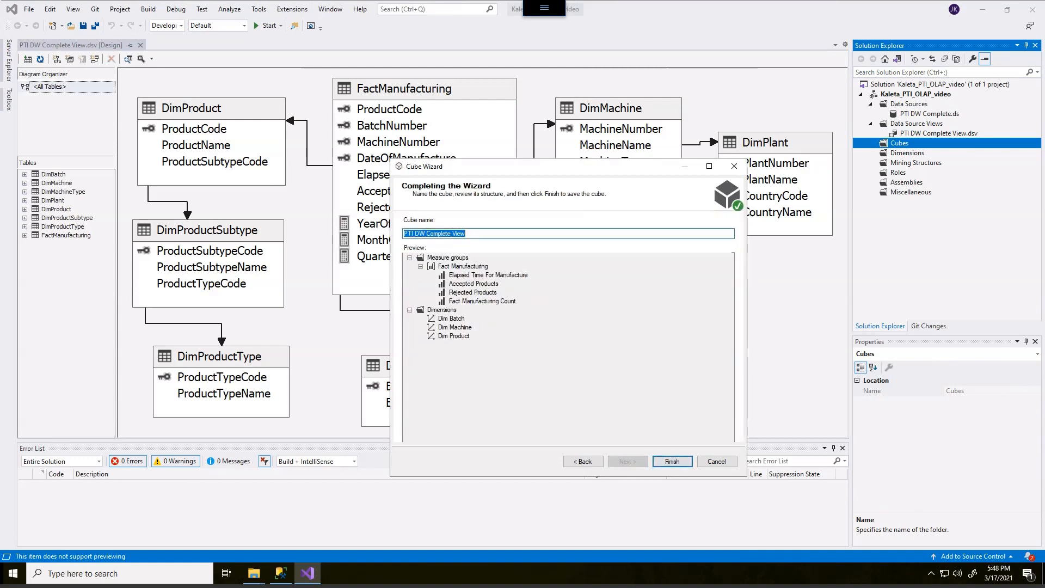
left_click_drag(452, 233, 466, 233)
type("Cube")
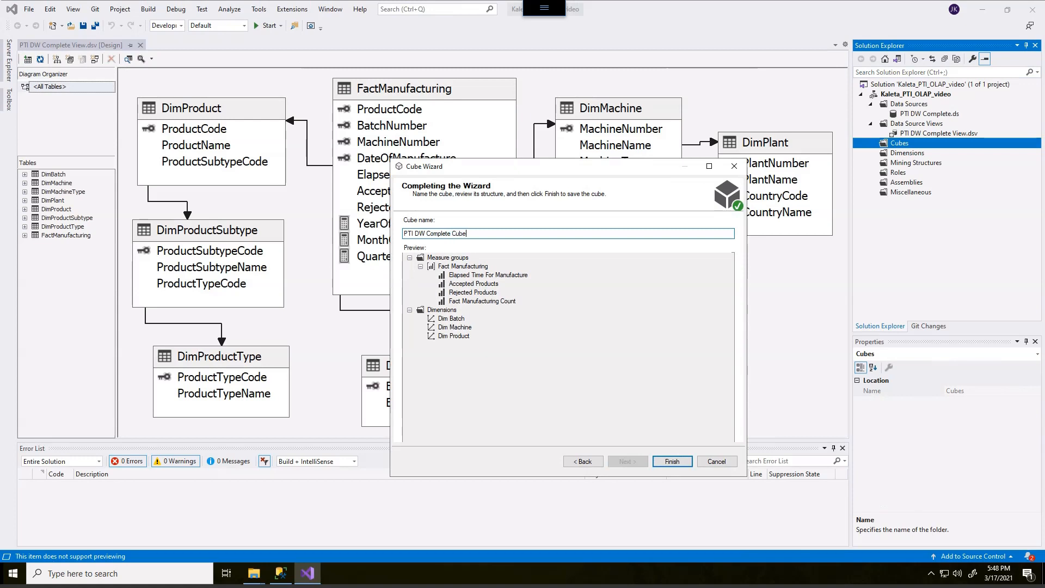
mouse_move(424, 246)
left_mouse_down()
mouse_move(378, 319)
mouse_move(536, 282)
mouse_move(417, 246)
left_mouse_up()
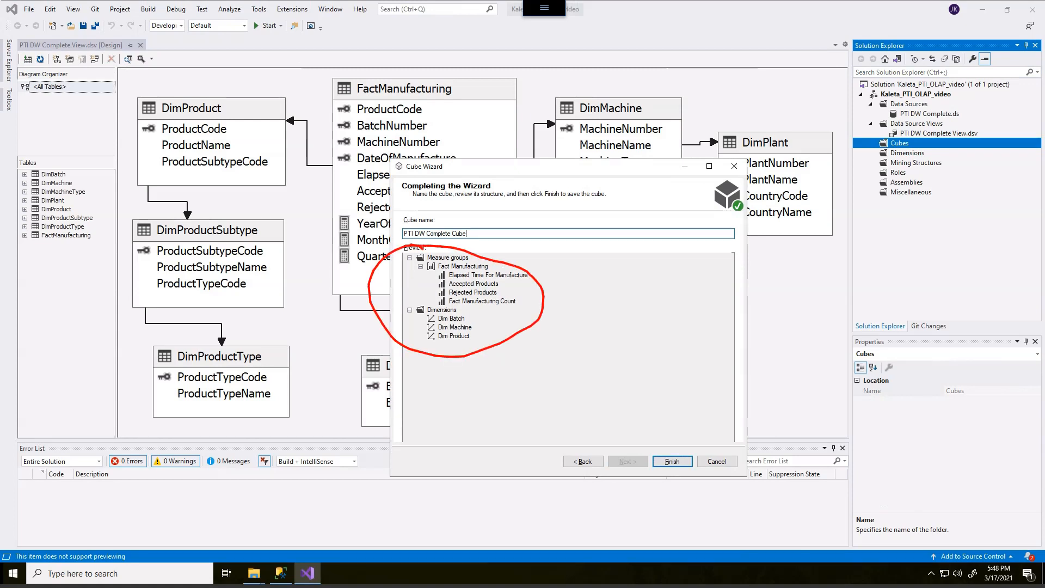
key("Escape")
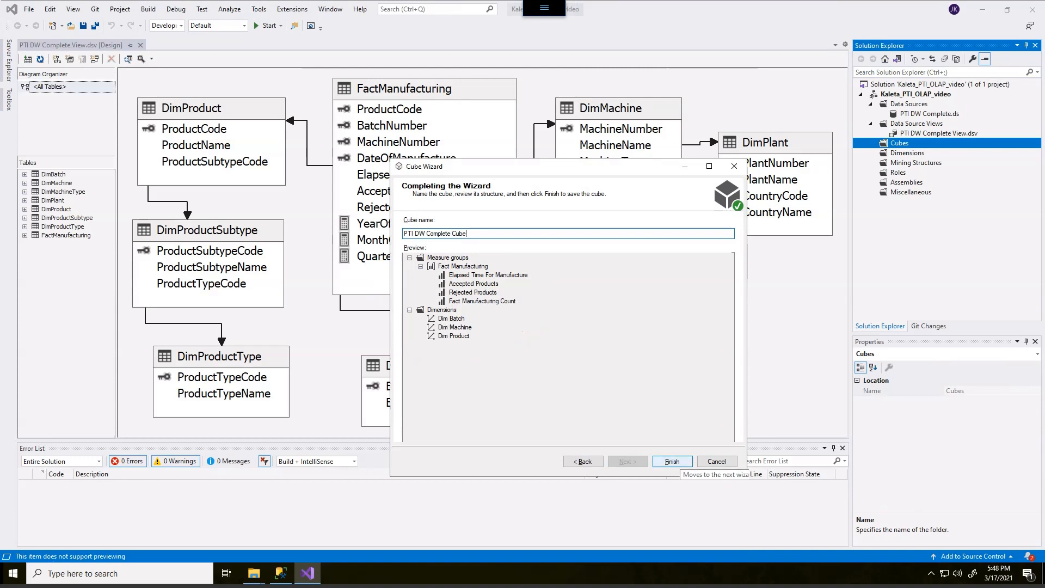
left_click(672, 461)
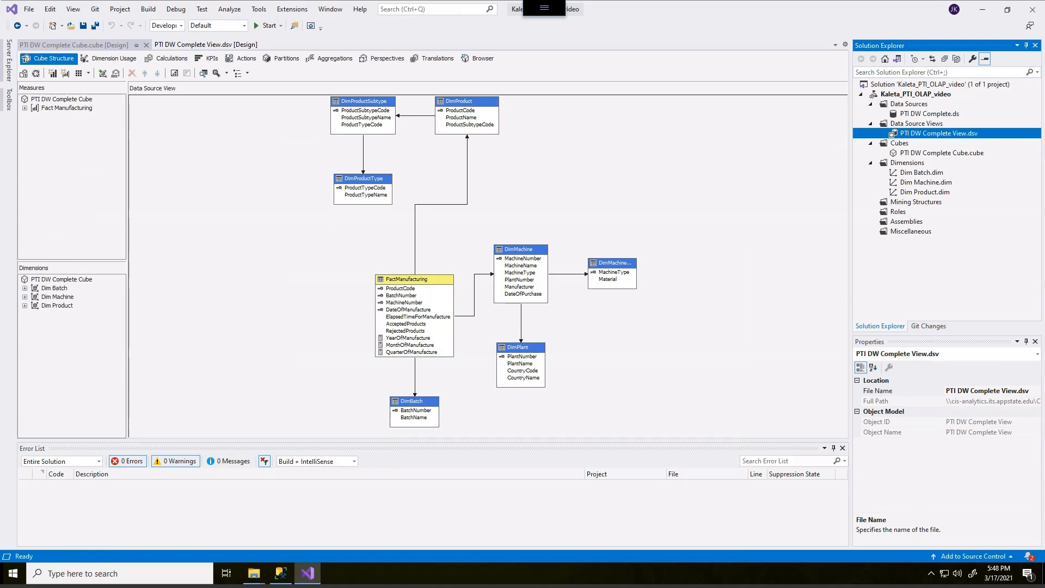
- Rearrange the cube diagram so the product tables sit beside FactManufacturing, and zoom the diagram to fit
left_click(261, 229)
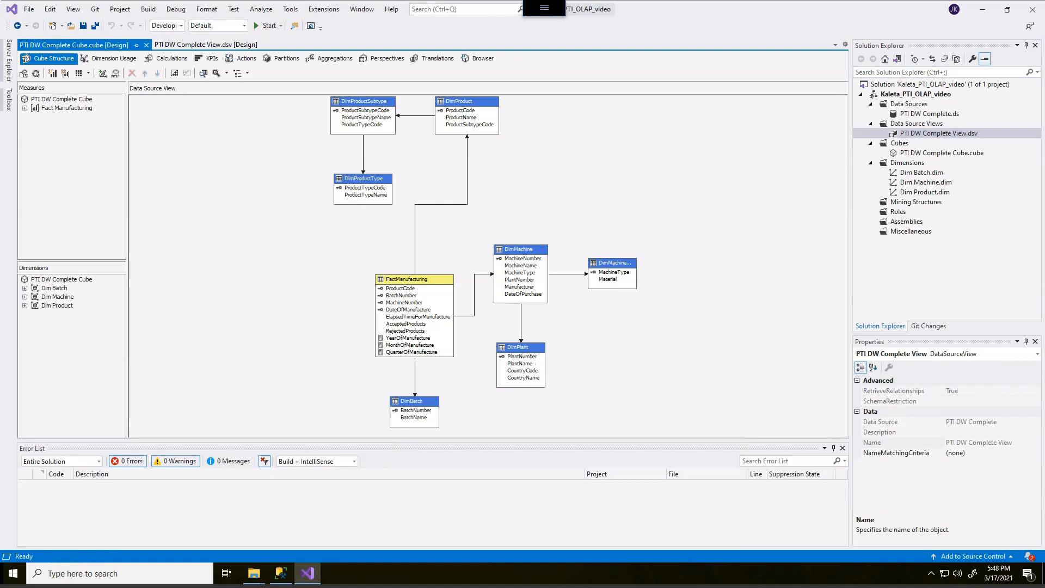
left_click_drag(304, 222, 323, 281)
left_click(321, 348)
right_click(92, 184)
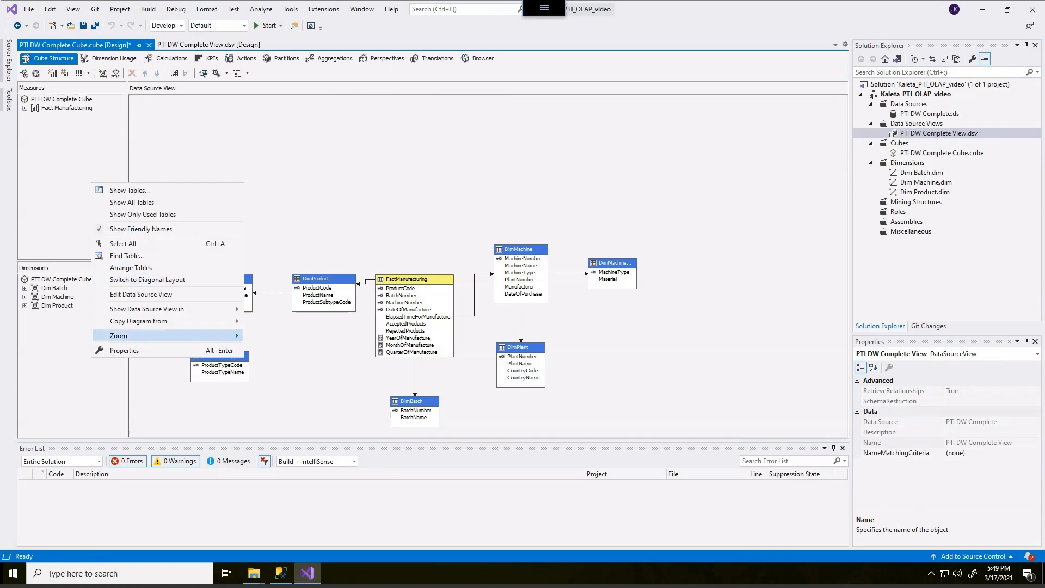
mouse_move(163, 335)
left_click(52, 421)
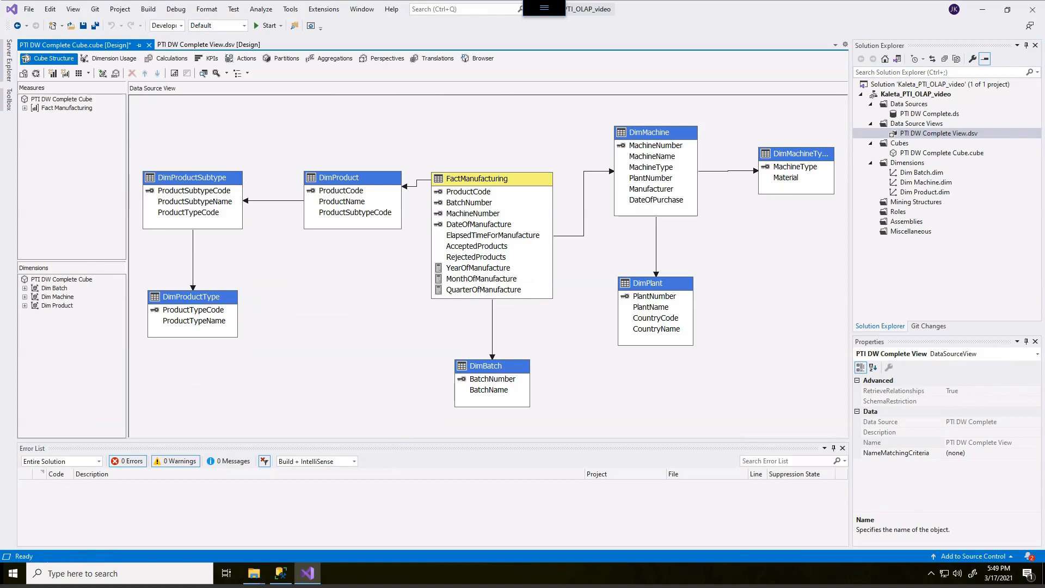
- Expand the Fact Manufacturing measure group and review the measures it contains
left_click(25, 107)
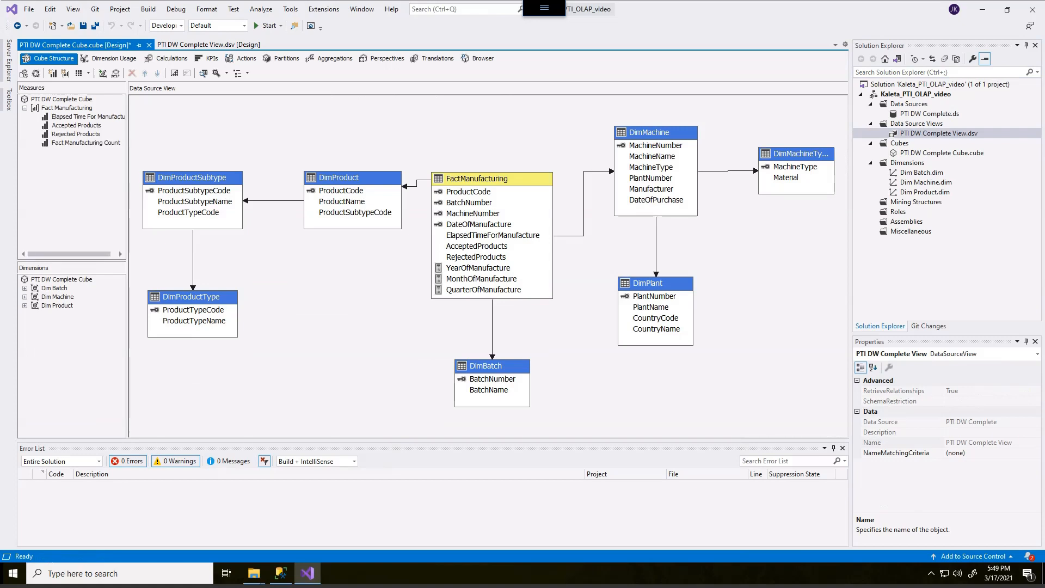
mouse_move(81, 158)
left_mouse_down()
mouse_move(62, 158)
mouse_move(54, 102)
mouse_move(142, 145)
mouse_move(60, 153)
left_mouse_up()
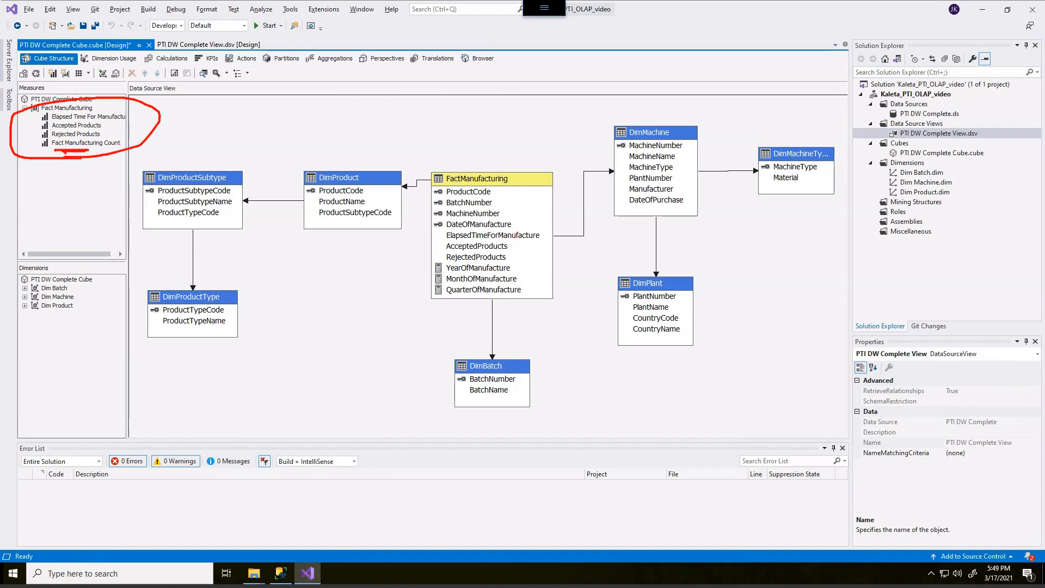
key("Escape")
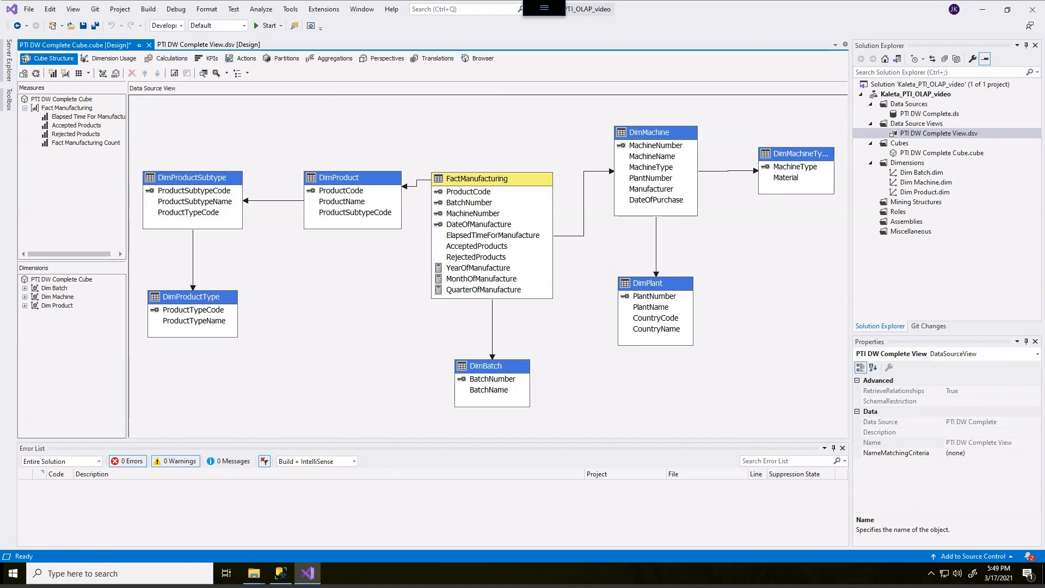
- Rename the Fact Manufacturing Count measure to Manufacturing Count in its properties
left_click(86, 142)
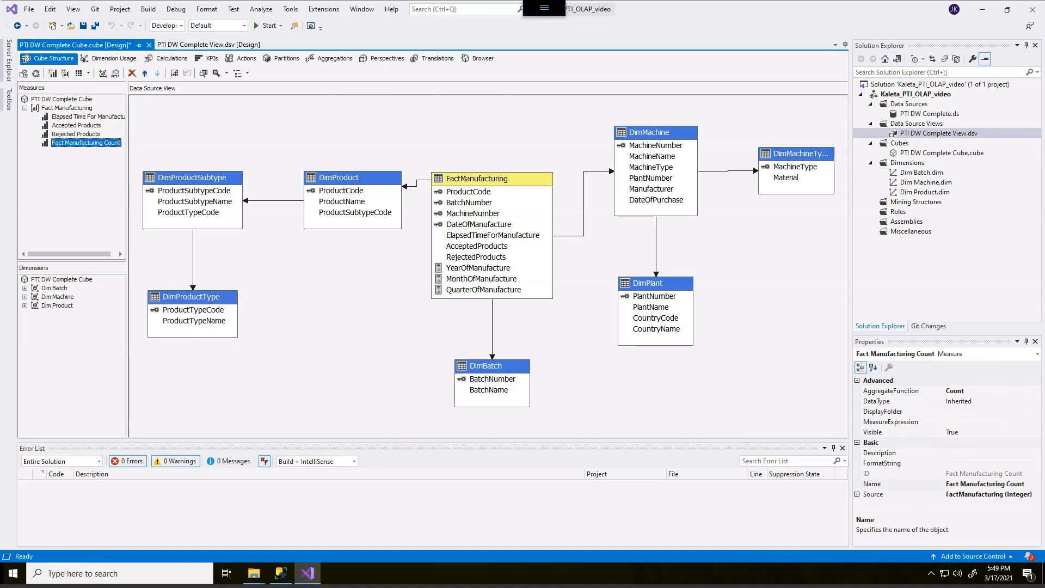
mouse_move(775, 318)
left_mouse_down()
mouse_move(825, 386)
mouse_move(889, 401)
mouse_move(840, 431)
left_mouse_up()
mouse_move(888, 472)
left_mouse_down()
mouse_move(862, 472)
mouse_move(873, 495)
mouse_move(896, 478)
left_mouse_up()
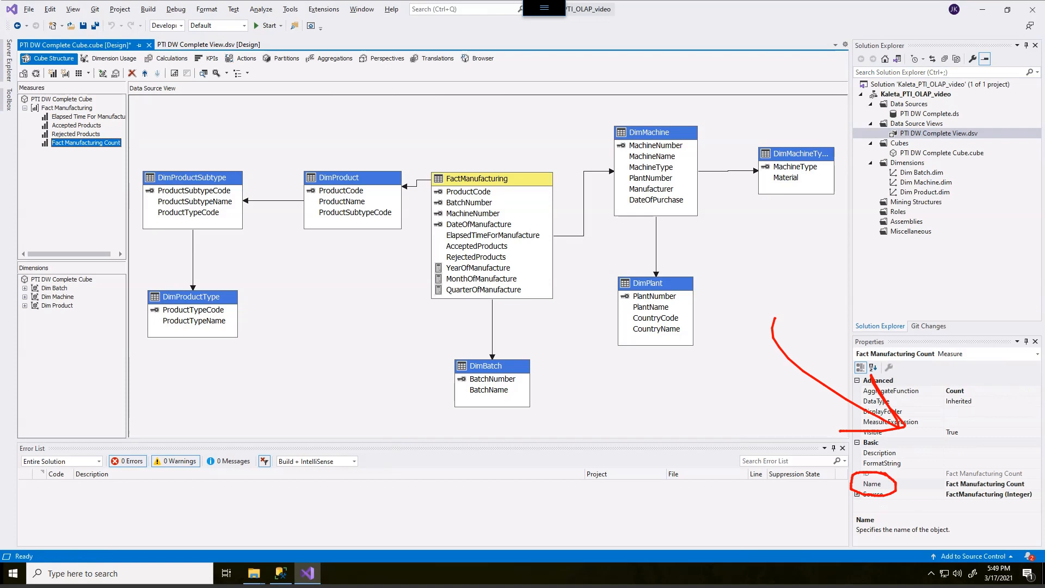
left_click_drag(946, 487, 953, 487)
key("Escape")
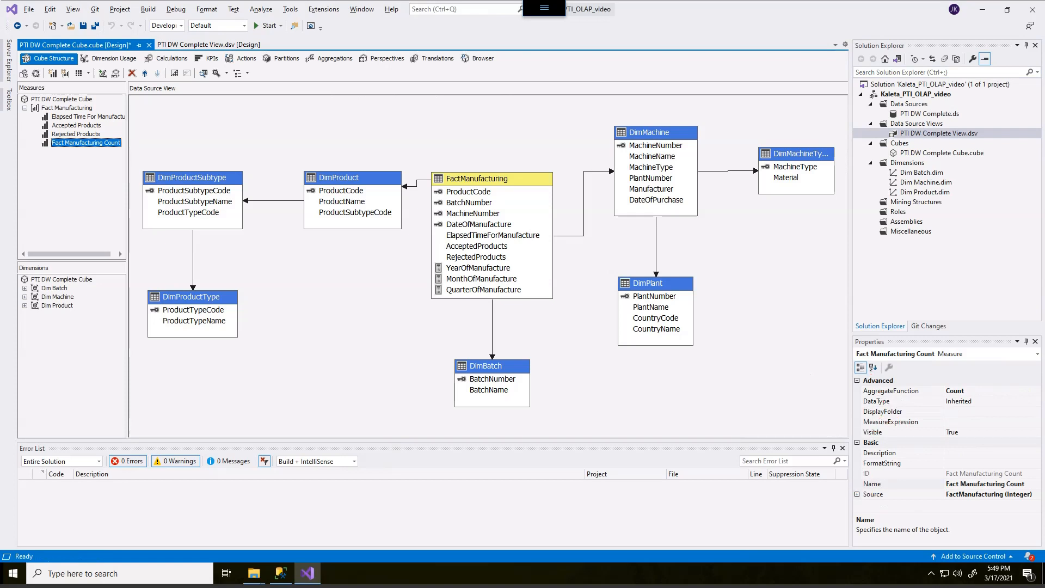
left_click(959, 484)
left_click_drag(958, 484, 955, 484)
key("BackSpace")
key("BackSpace")
key("BackSpace")
key("BackSpace")
key("Delete")
key("Delete")
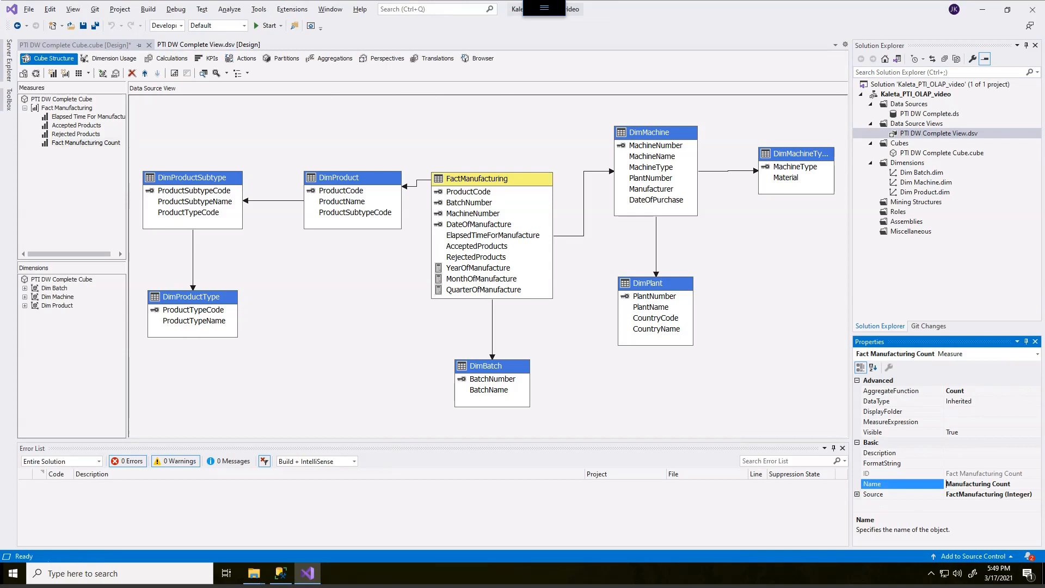
left_click(761, 337)
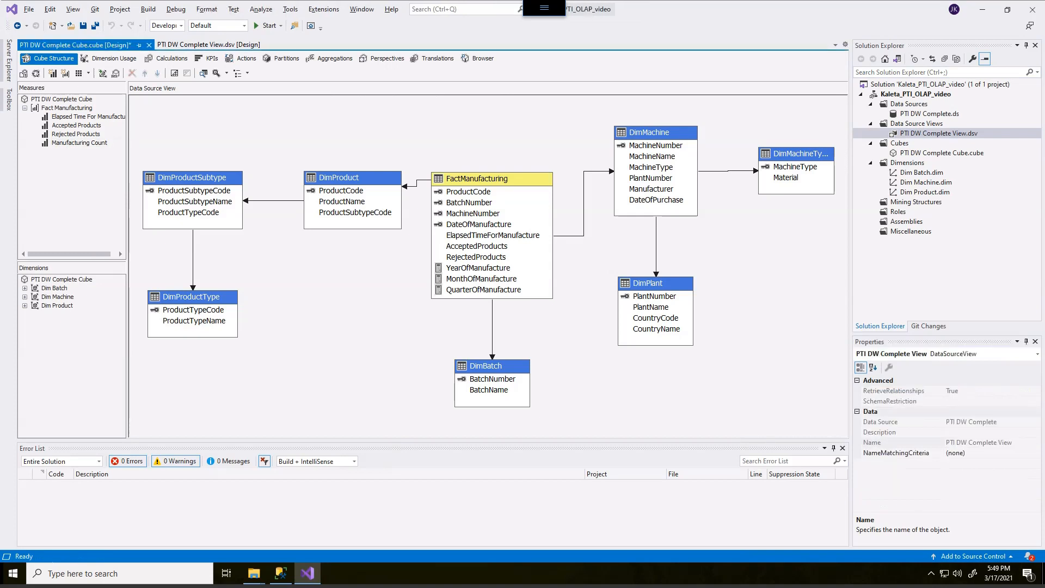
- Check the name property of the Manufacturing Count measure and save the cube
left_click(79, 143)
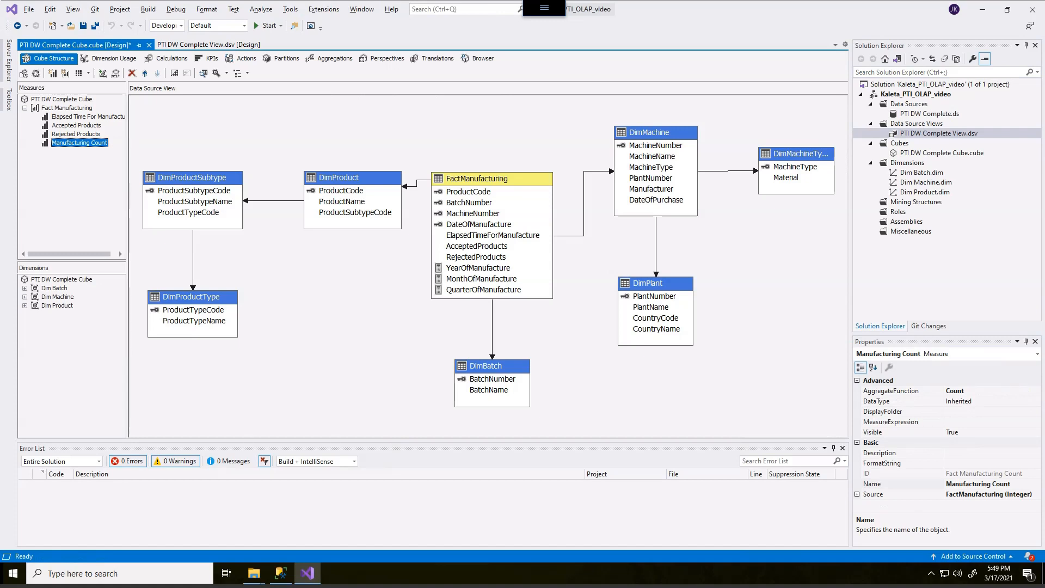
left_click(1012, 484)
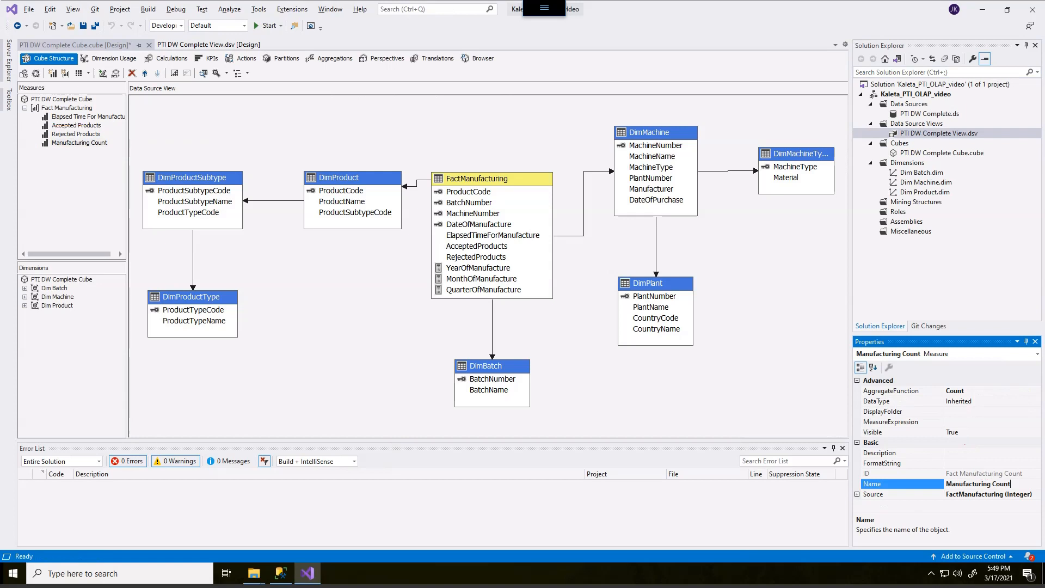
left_click(83, 26)
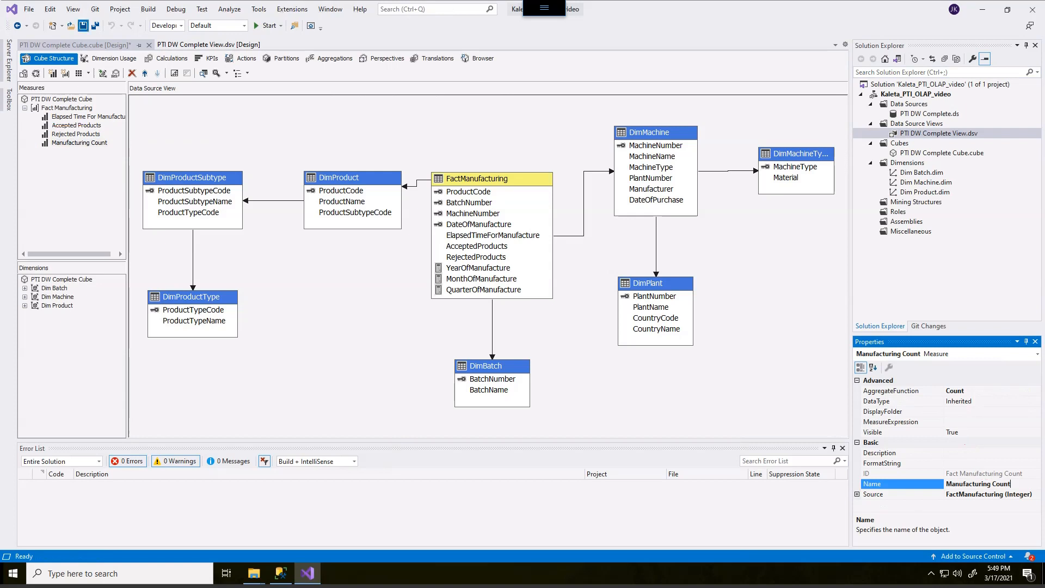